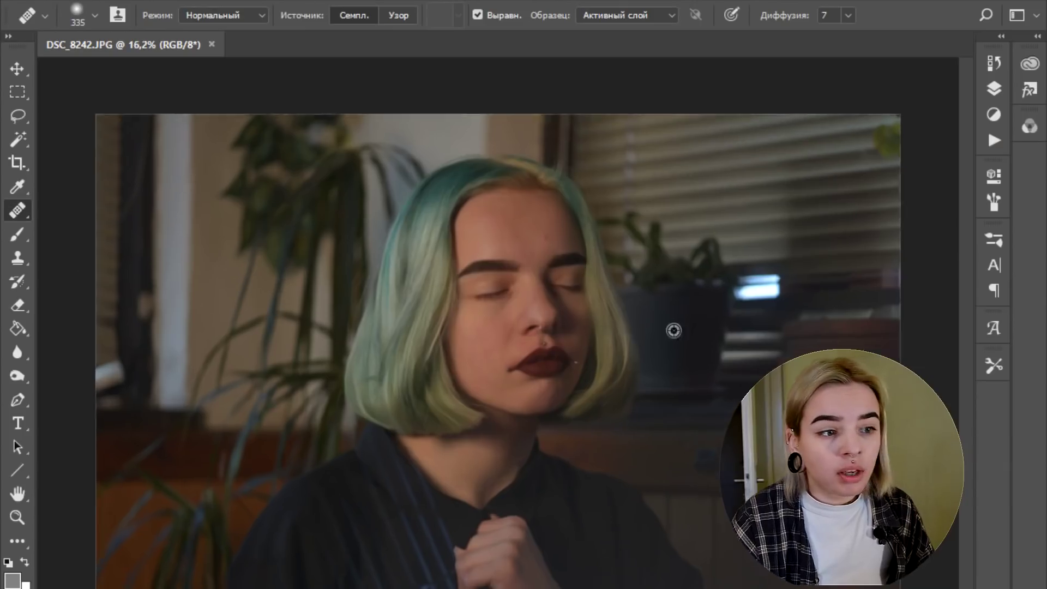
Step: Set the Healing Brush size to 46 px and heal the red blemishes on the forehead above and between the eyebrows
scroll(606, 302, up, 3)
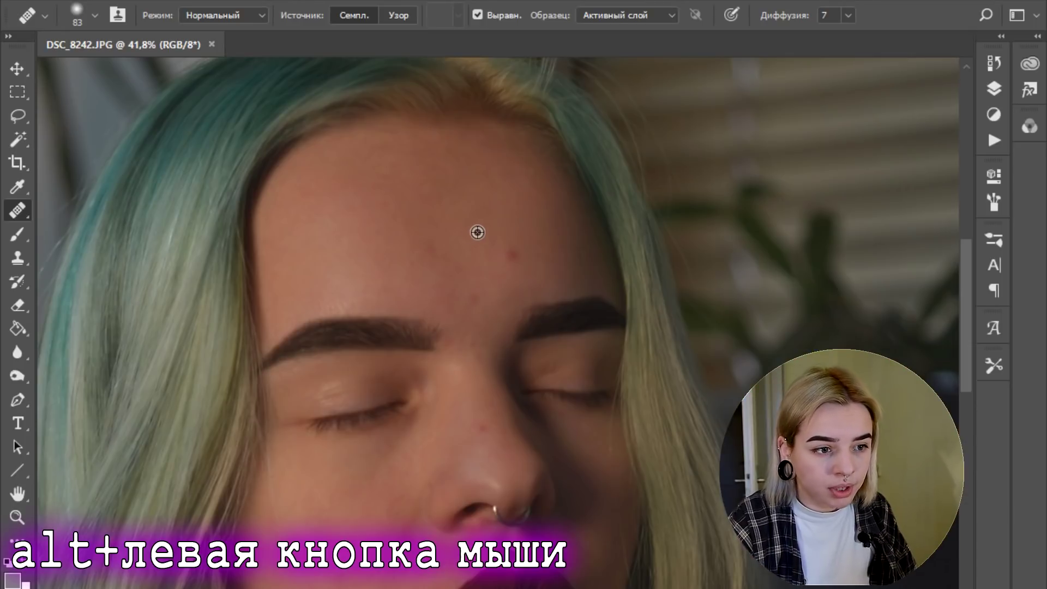
scroll(478, 232, up, 5)
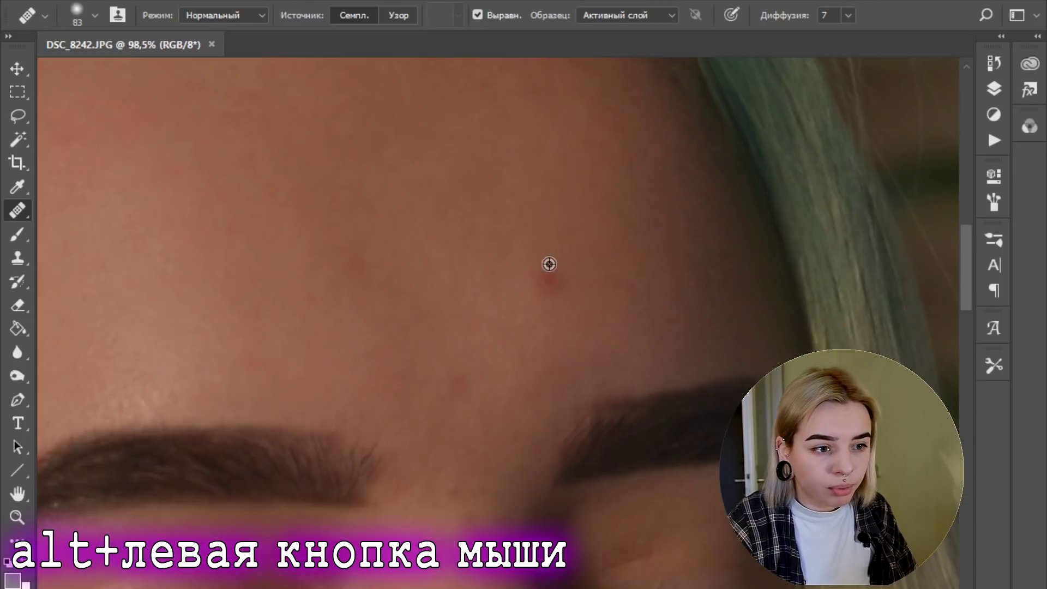
right_click(619, 282)
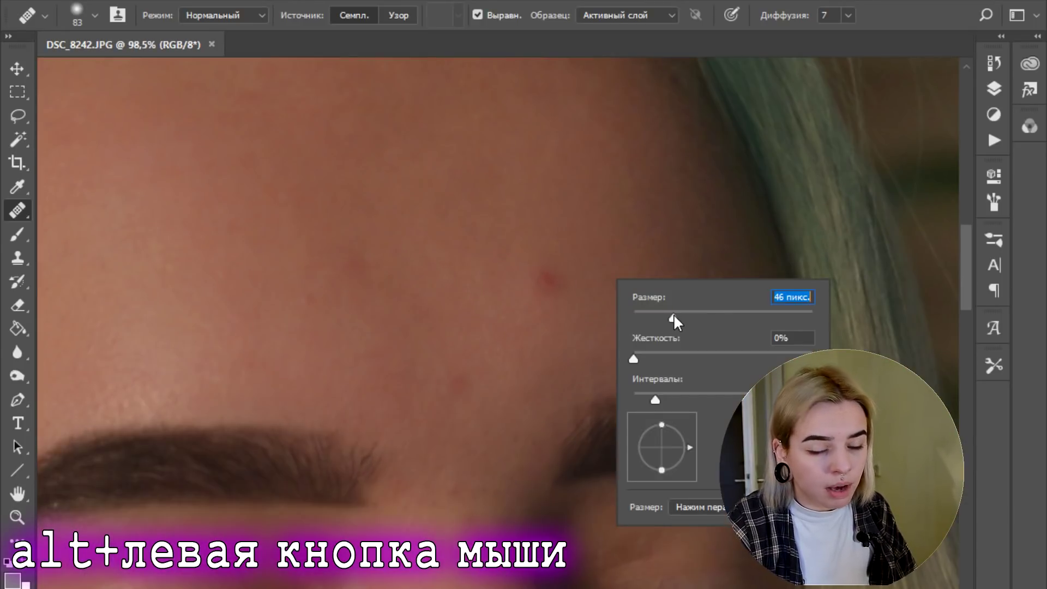
alt+click(540, 221)
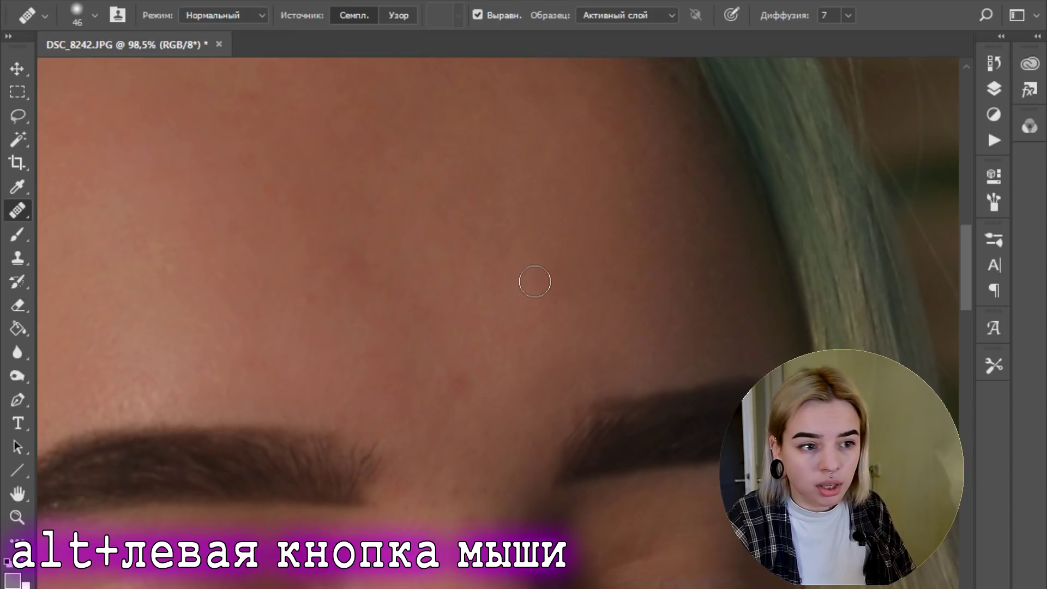
scroll(774, 159, up, 3)
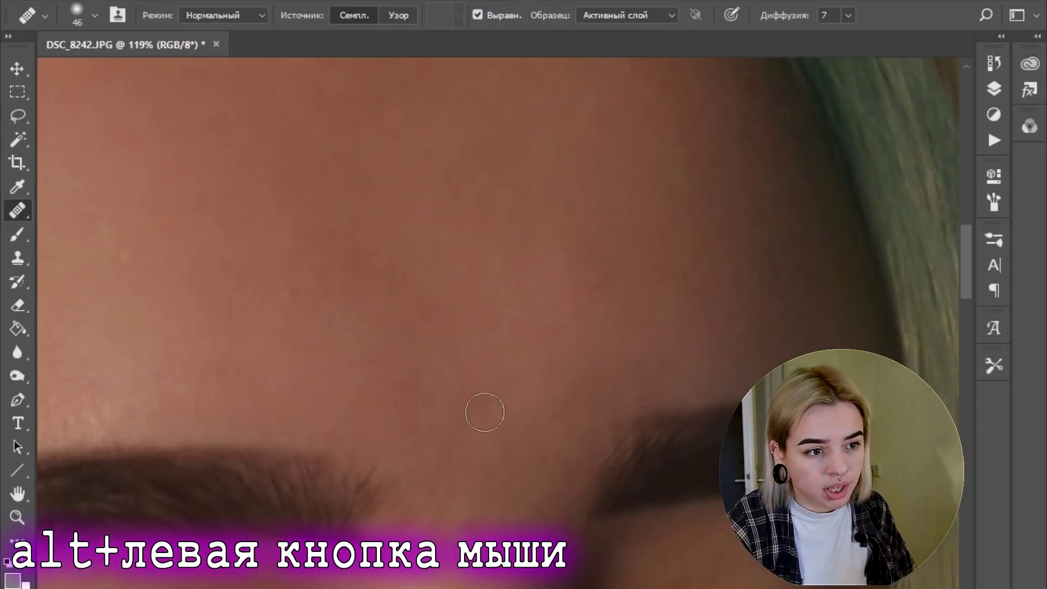
scroll(480, 436, down, 2)
click(462, 423)
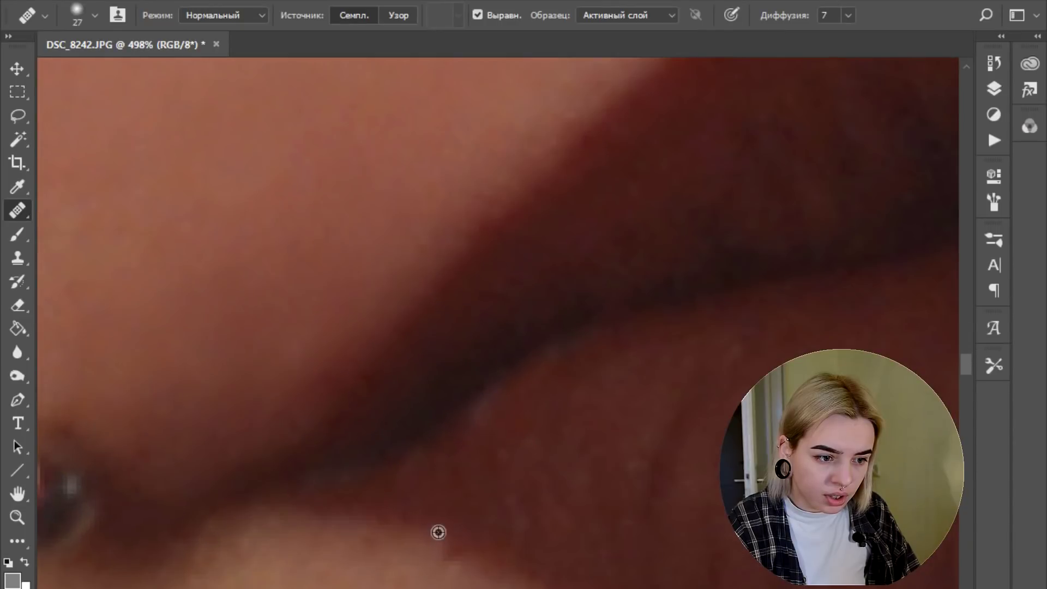
Step: Set the Healing Brush size to 57 px and heal the red spot just below the lower lip
scroll(480, 570, down, 8)
scroll(436, 546, up, 3)
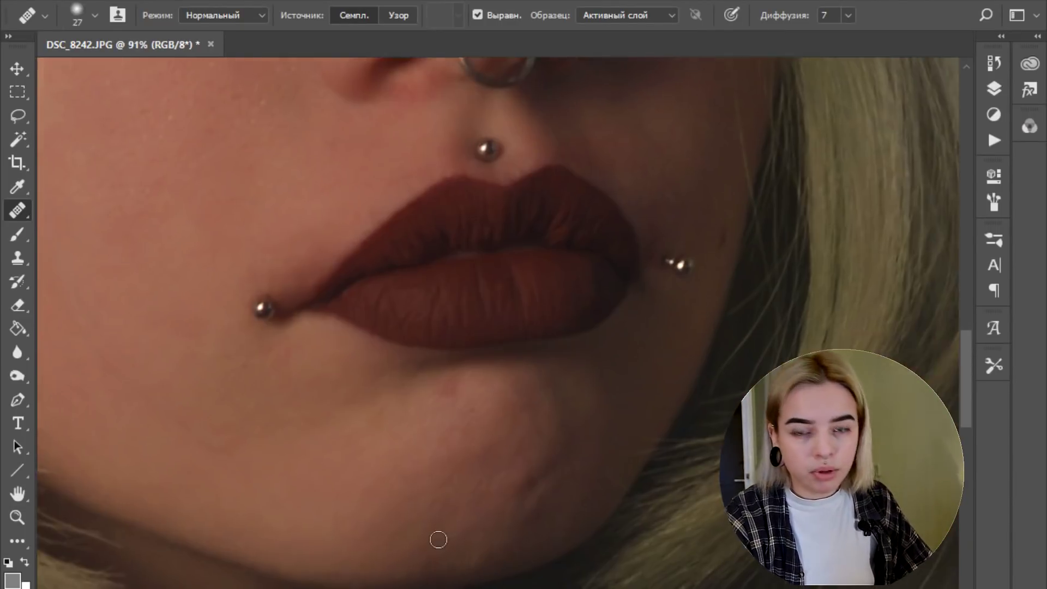
scroll(458, 528, up, 1)
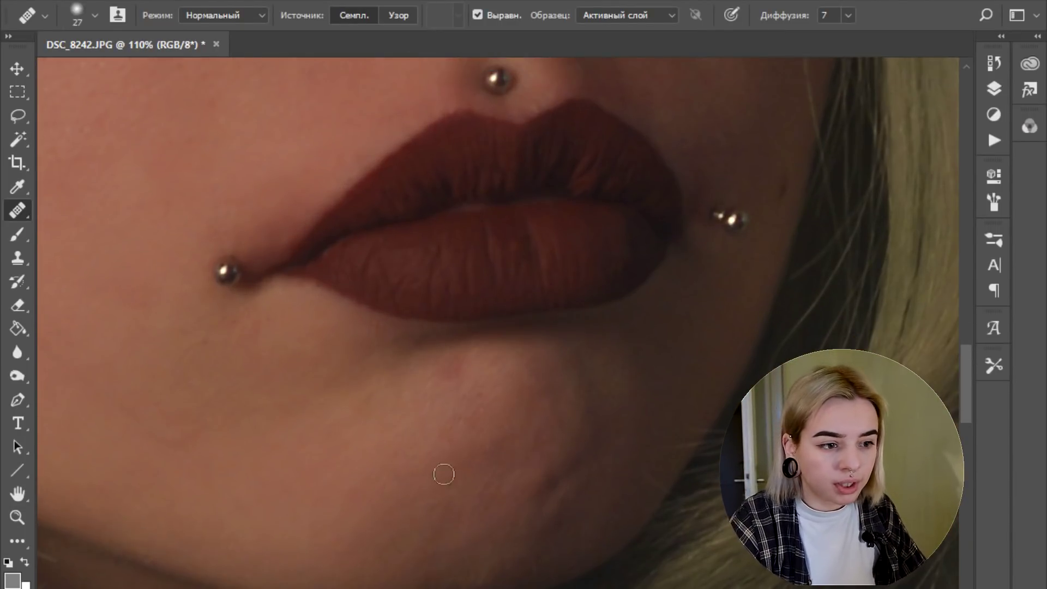
right_click(458, 451)
key(Return)
scroll(440, 393, up, 2)
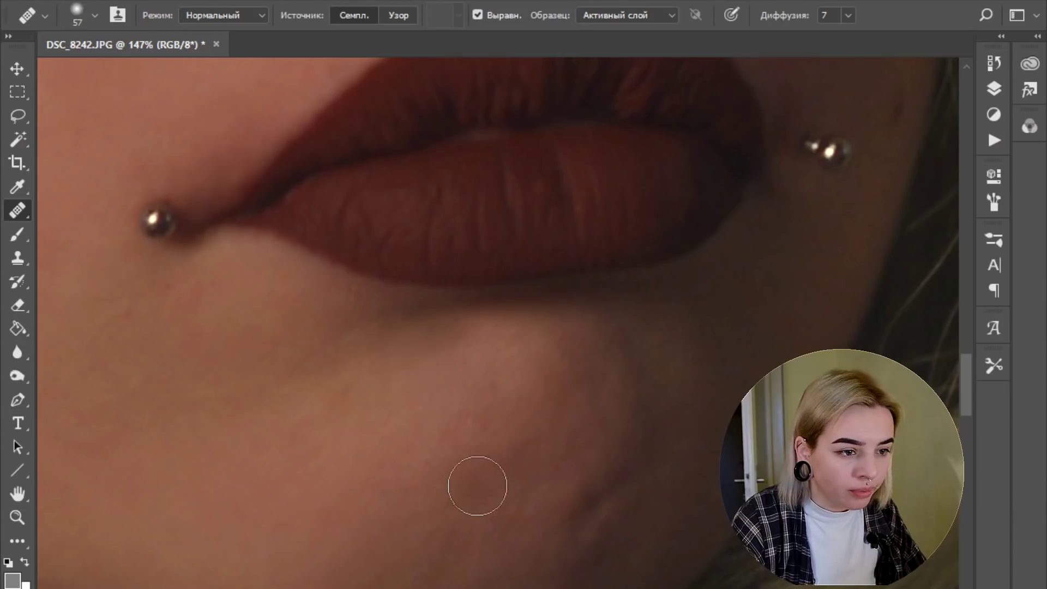
Step: Heal the remaining spots and dimples across the chin, sampling clean skin close to each one
scroll(491, 481, down, 2)
alt+click(454, 420)
mouse_move(586, 459)
mouse_down()
mouse_move(609, 442)
mouse_move(597, 419)
mouse_move(579, 407)
mouse_move(548, 418)
mouse_move(514, 384)
mouse_up()
alt+click(475, 466)
alt+click(524, 412)
alt+click(507, 461)
alt+click(551, 455)
alt+click(499, 446)
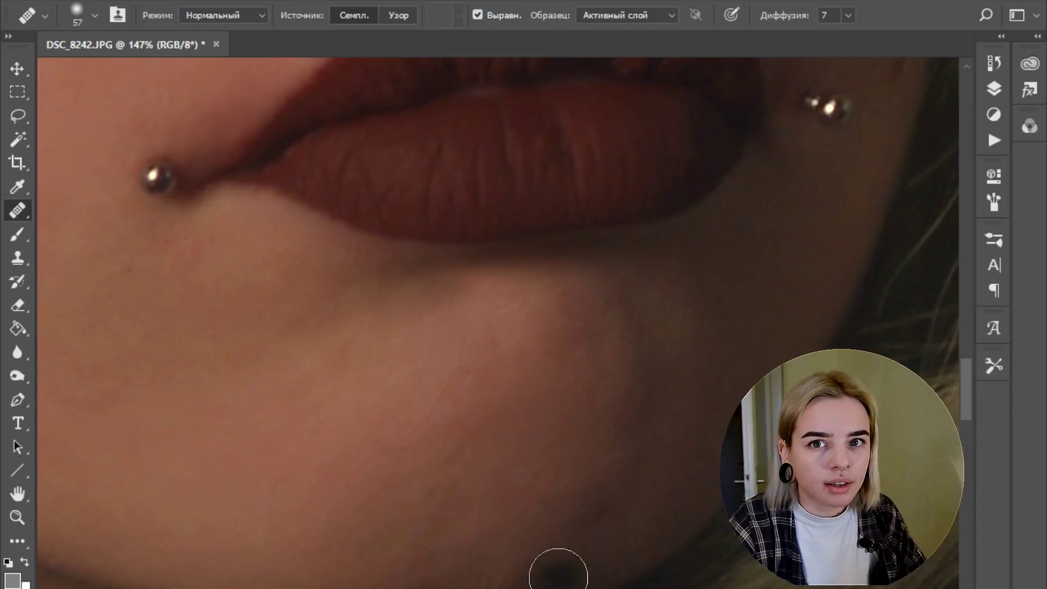
Step: Continue with the Healing Brush and even out the skin in the middle of the chin below the lips
right_click(25, 209)
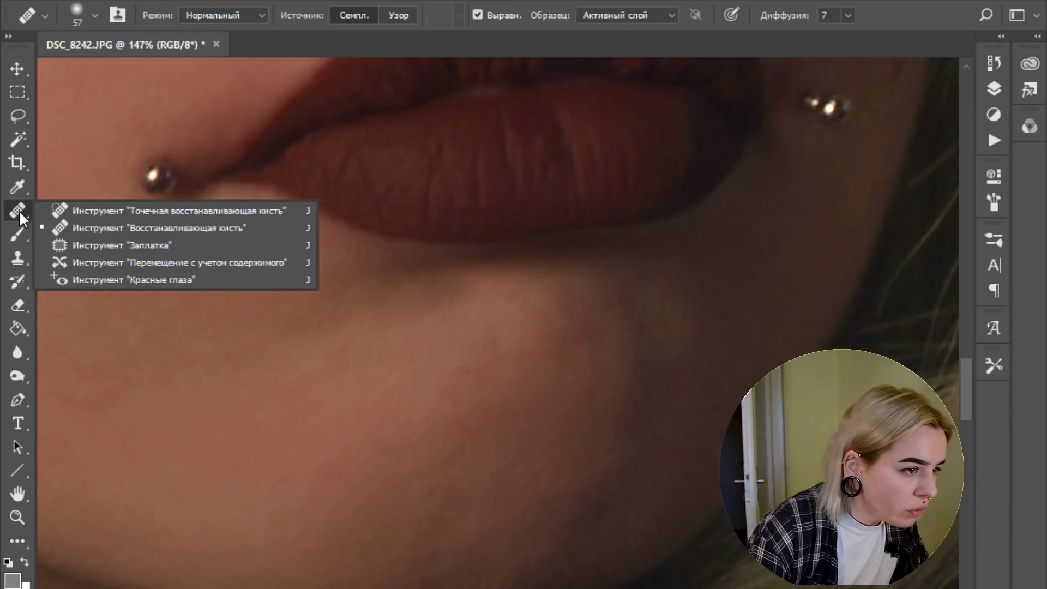
click(20, 212)
alt+click(489, 407)
drag(402, 373, 396, 352)
click(536, 362)
alt+click(589, 410)
click(621, 470)
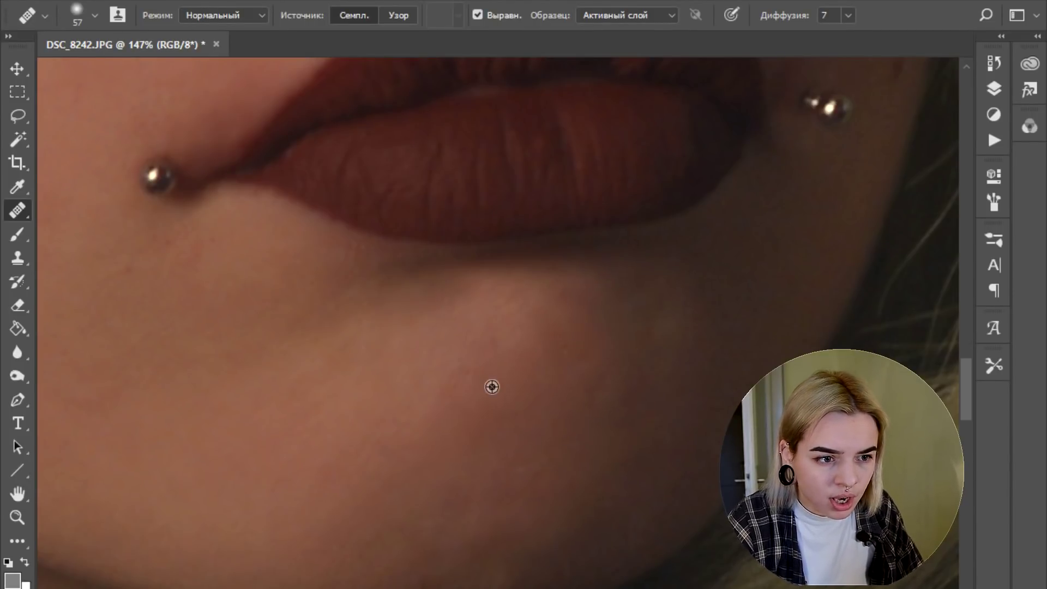
Step: Smooth the uneven patches on the lower chin with the Healing Brush, resampling nearby skin for each patch
scroll(496, 458, down, 2)
scroll(501, 498, up, 2)
alt+click(510, 470)
drag(469, 505, 412, 518)
alt+click(446, 473)
click(543, 478)
alt+click(498, 489)
click(484, 549)
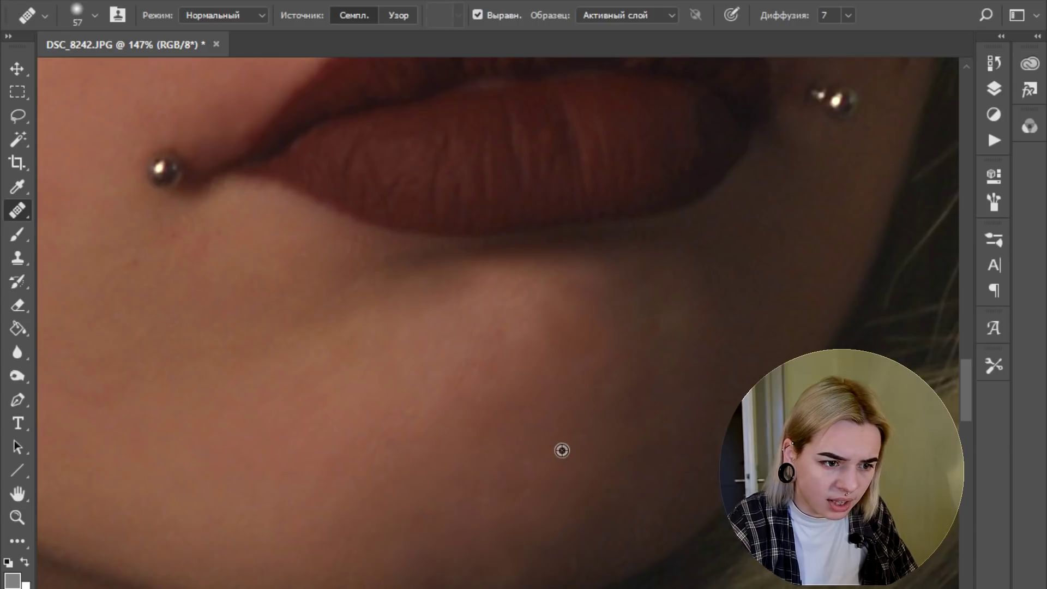
Step: Set the Healing Brush size to 40 px and retouch the cheek skin beside the nostril
scroll(562, 450, down, 5)
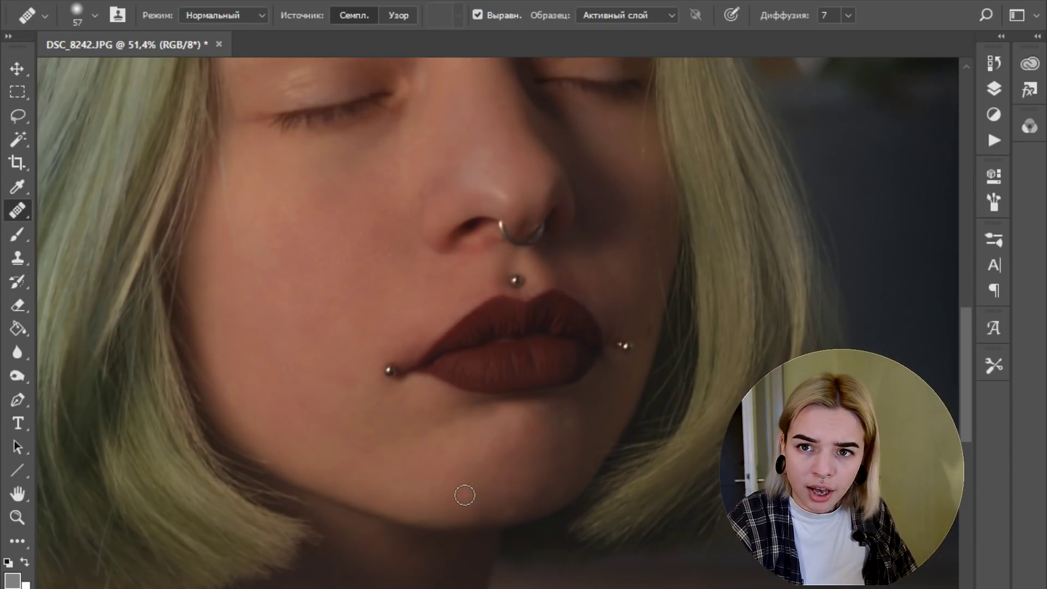
scroll(409, 219, up, 5)
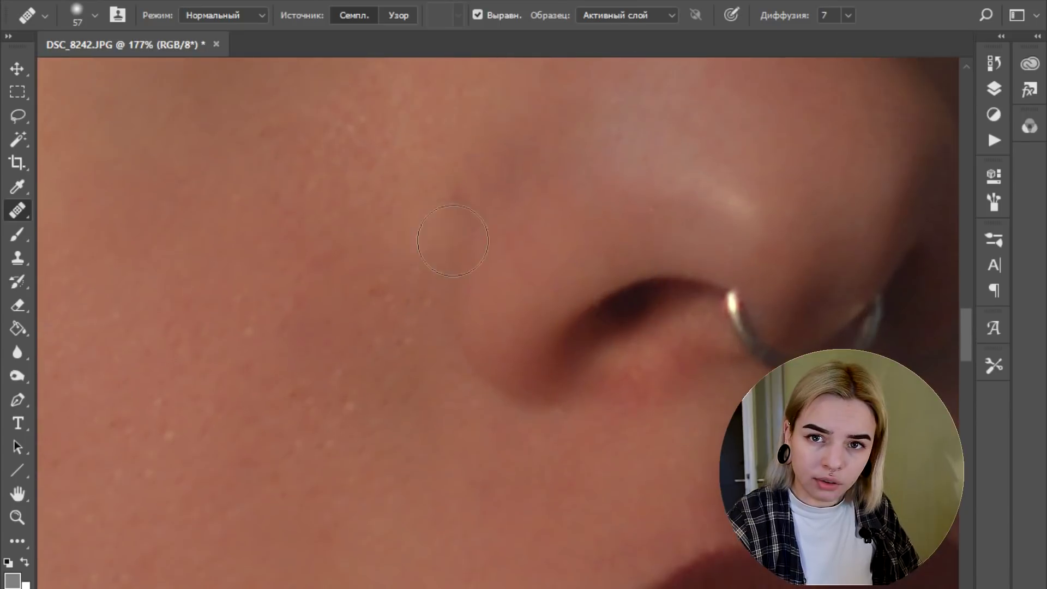
scroll(479, 320, up, 3)
right_click(479, 321)
drag(555, 355, 545, 355)
alt+click(399, 289)
scroll(508, 427, down, 8)
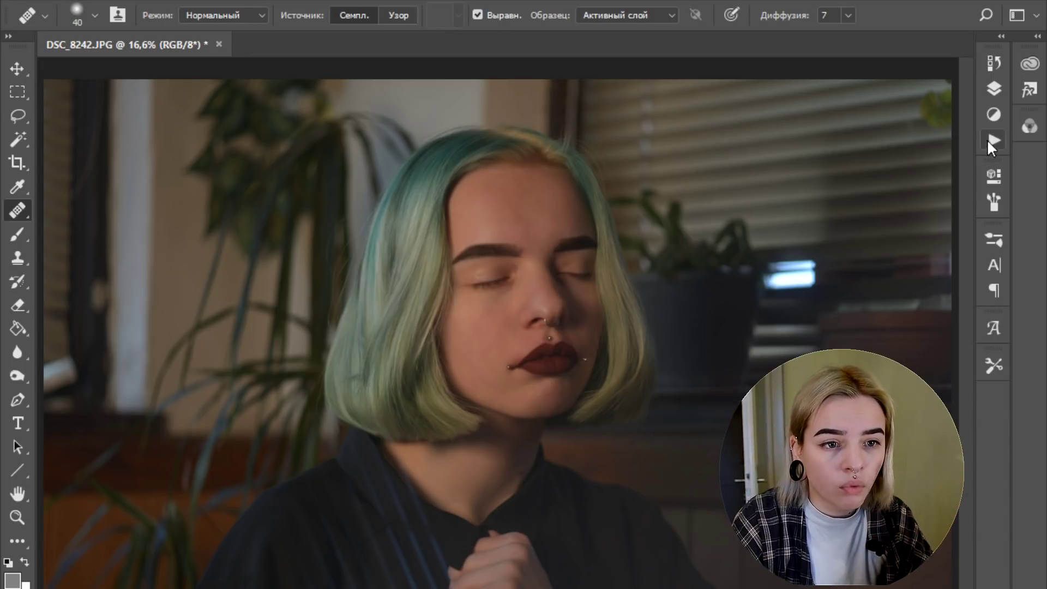
Step: Add a Hue/Saturation adjustment layer and set the saturation of the Greens to -100
click(994, 114)
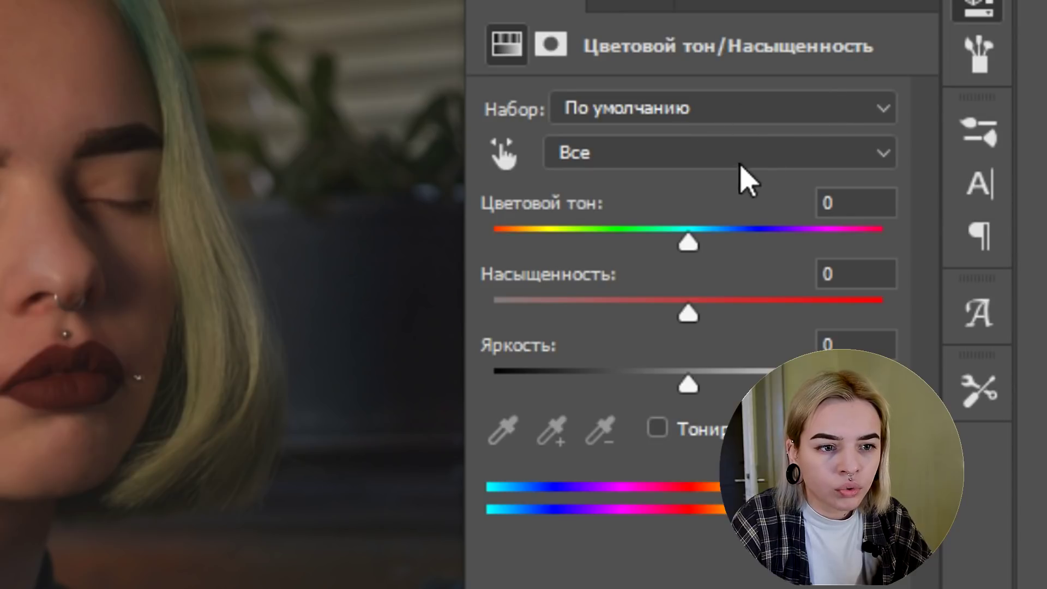
click(751, 153)
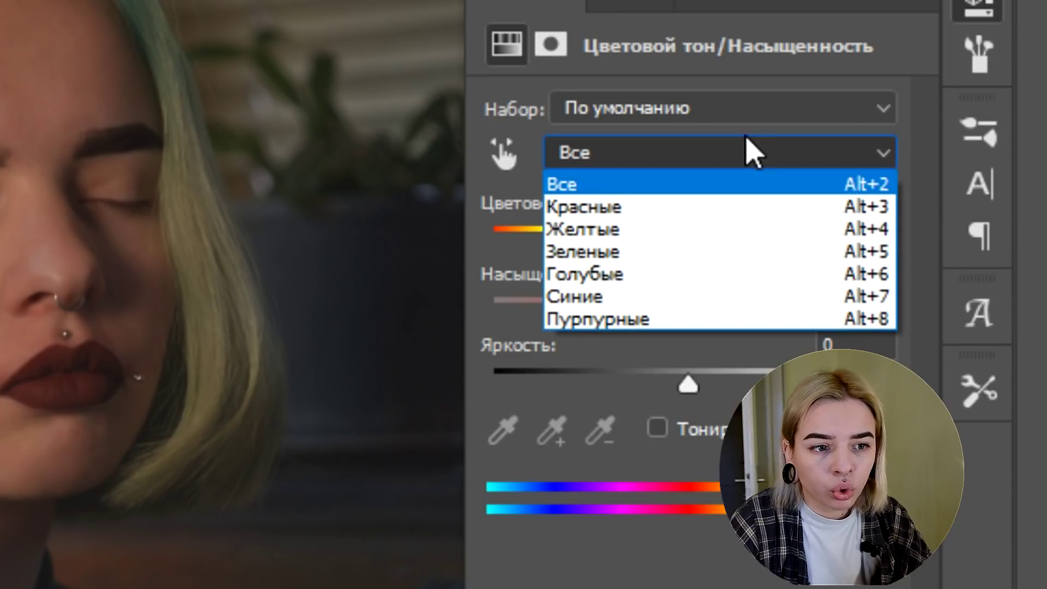
click(689, 252)
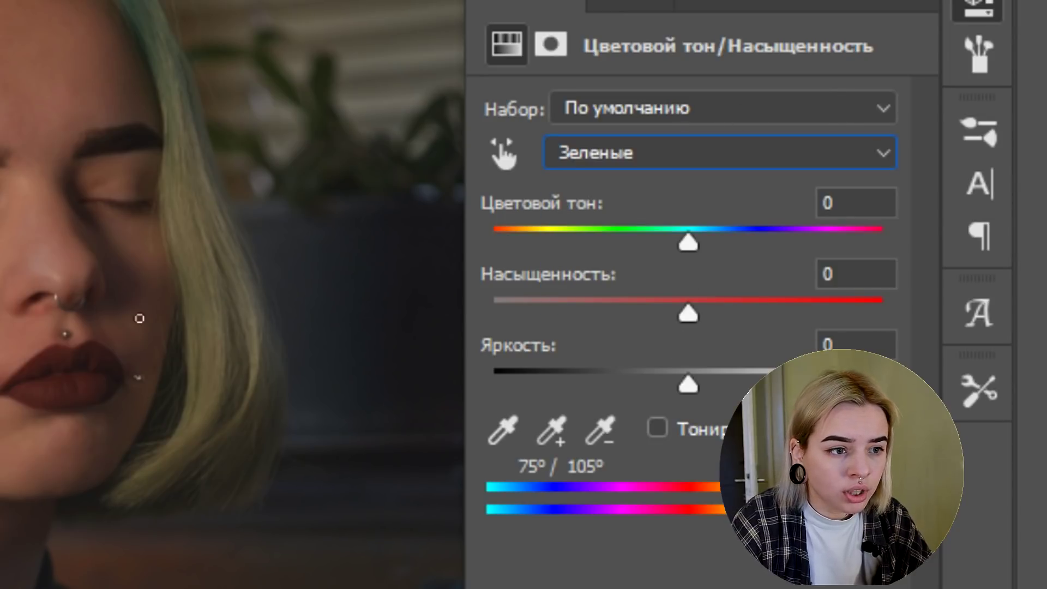
drag(583, 317, 428, 311)
Step: Set the saturation of the Yellows to -100 in the Hue/Saturation adjustment
click(627, 155)
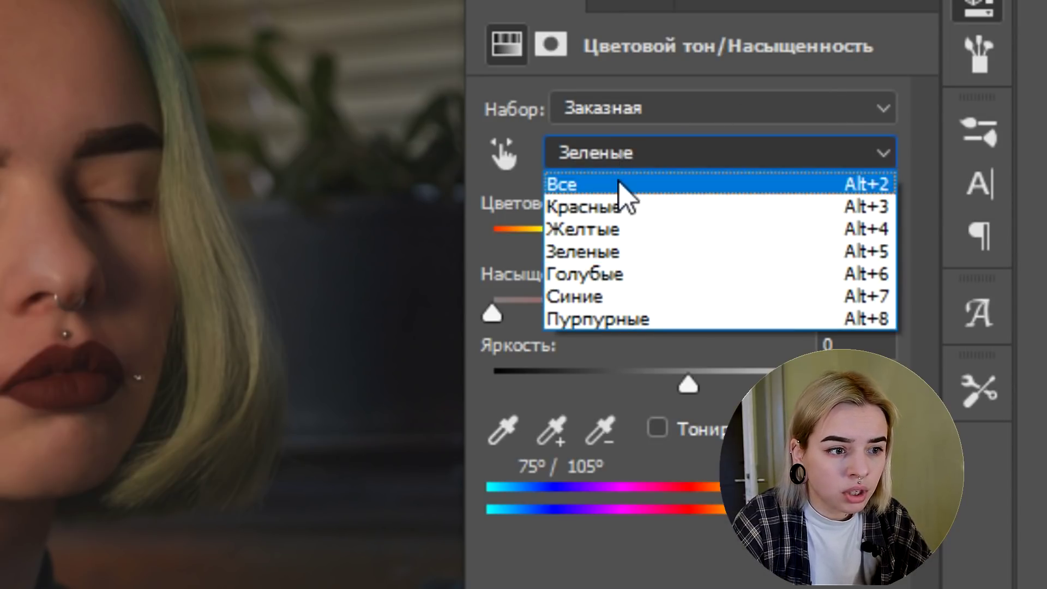
click(615, 234)
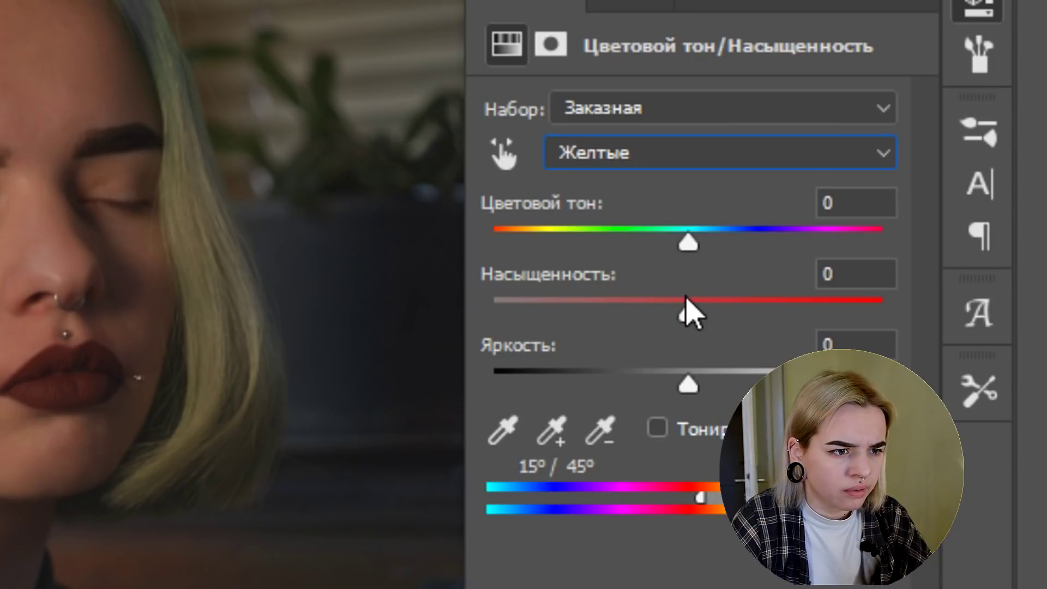
drag(688, 316, 16, 315)
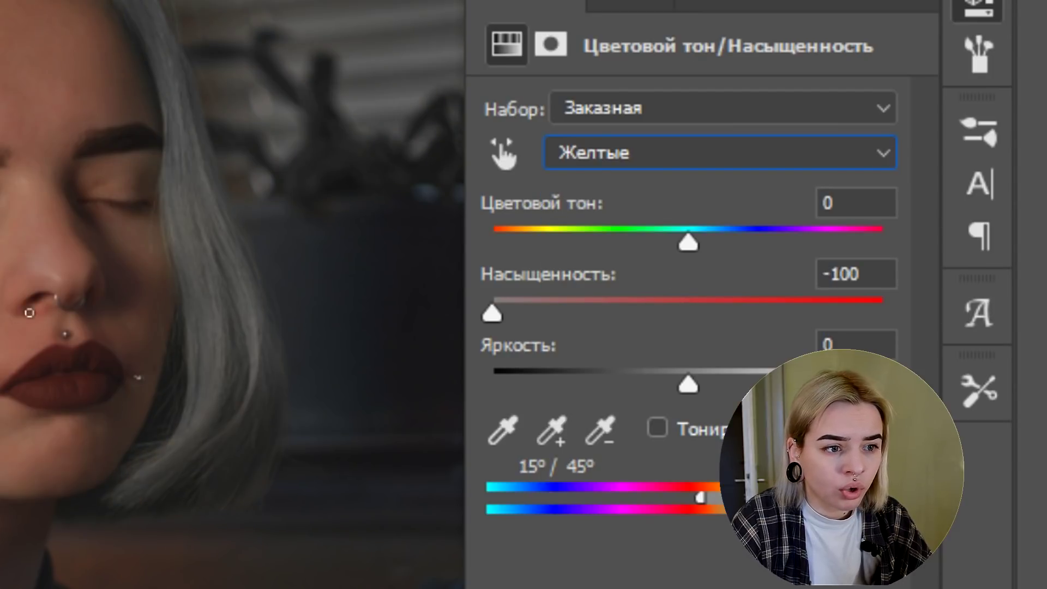
Step: Set the saturation of the Cyans to -100 in the Hue/Saturation adjustment
click(587, 156)
click(628, 274)
drag(688, 315, 227, 316)
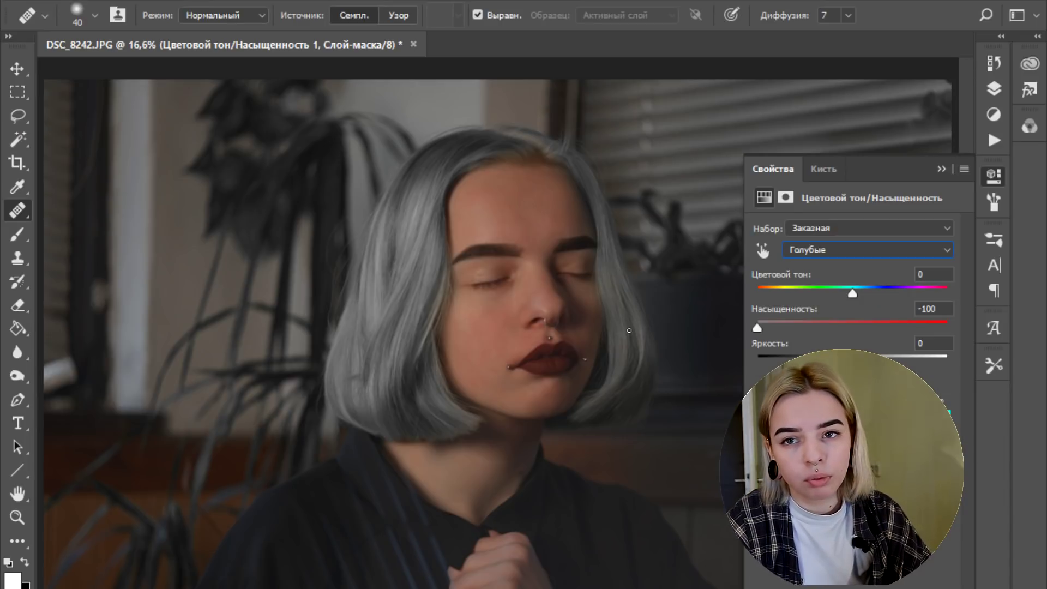
click(994, 87)
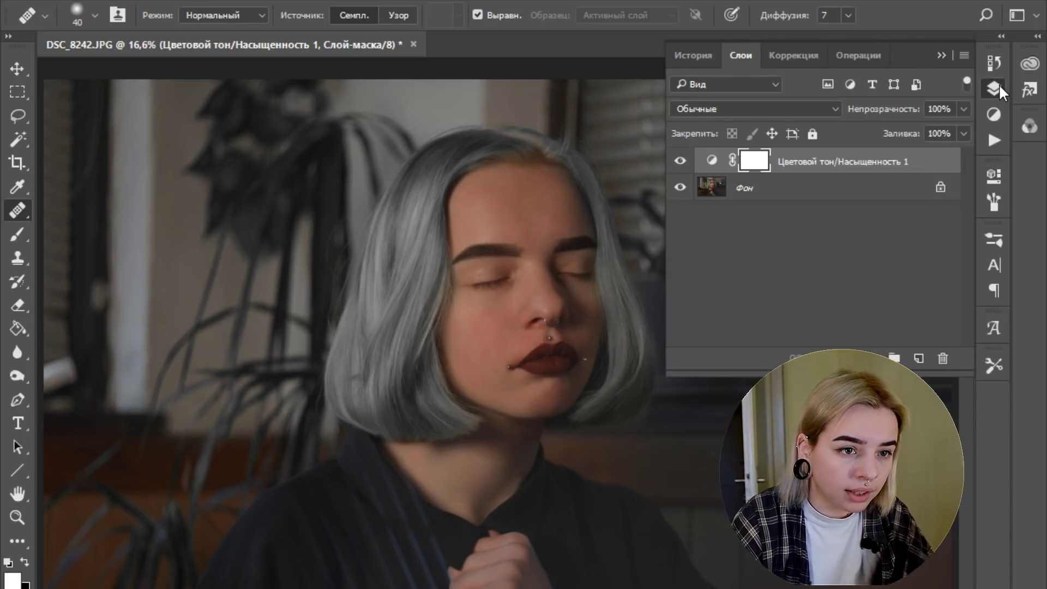
scroll(673, 459, down, 3)
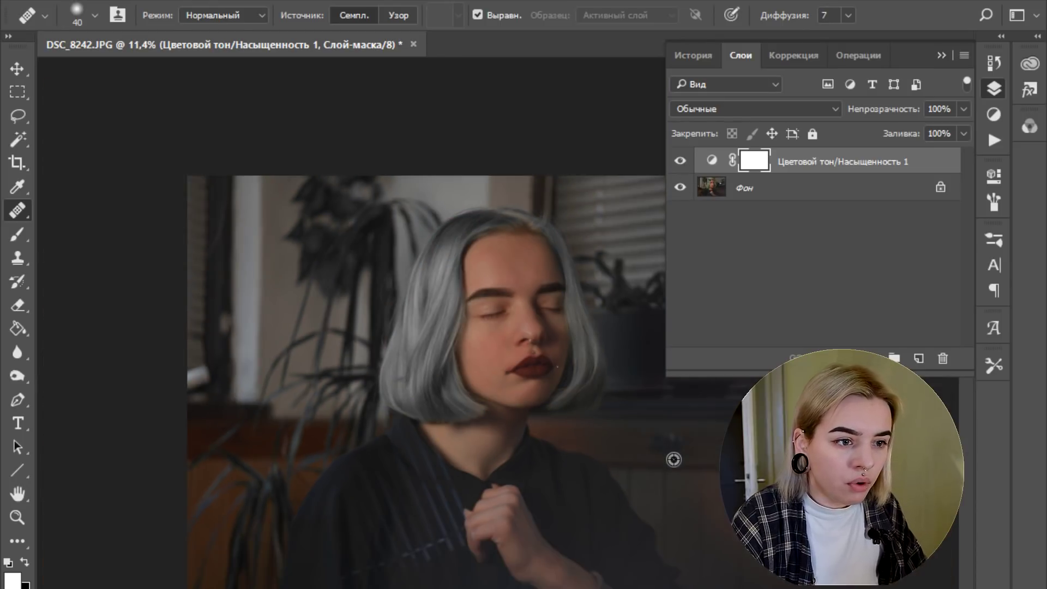
scroll(676, 458, up, 3)
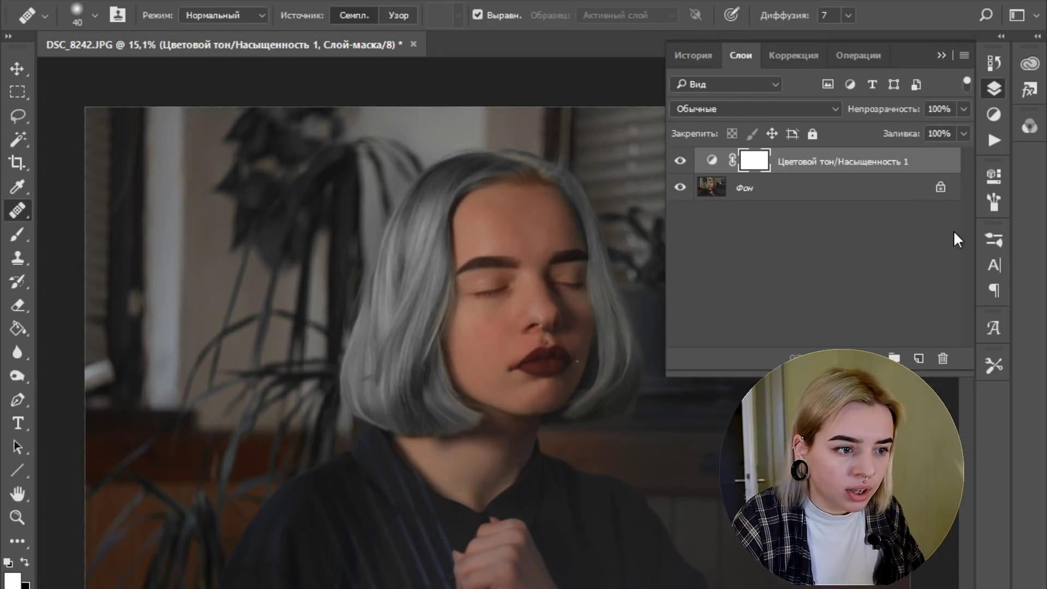
Step: Add a Selective Color adjustment layer and, for the Reds, set Cyan to +7%, leave Magenta at 0% and adjust Yellow
click(994, 114)
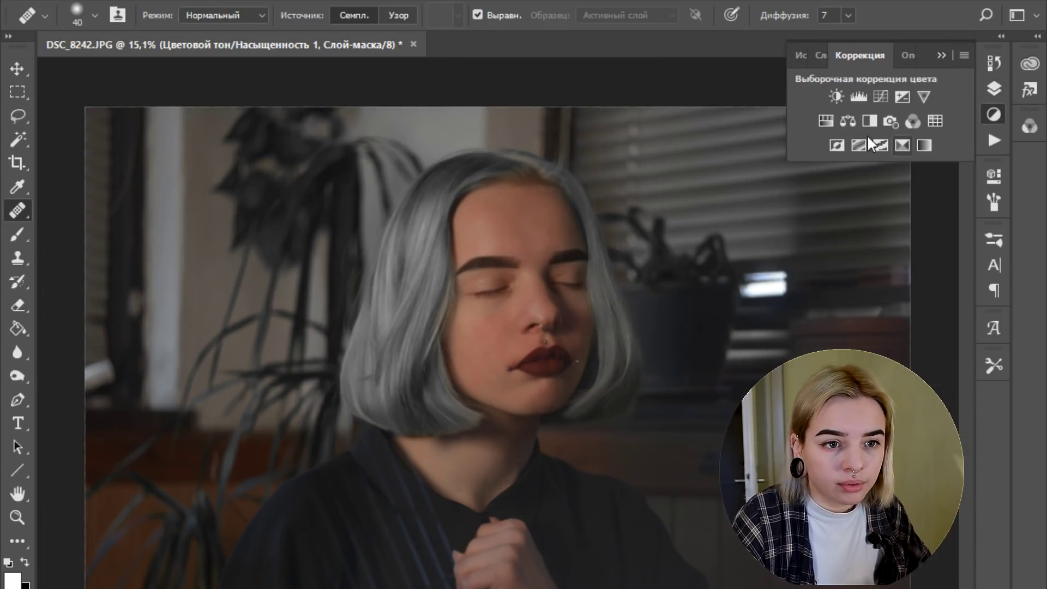
click(902, 145)
click(850, 243)
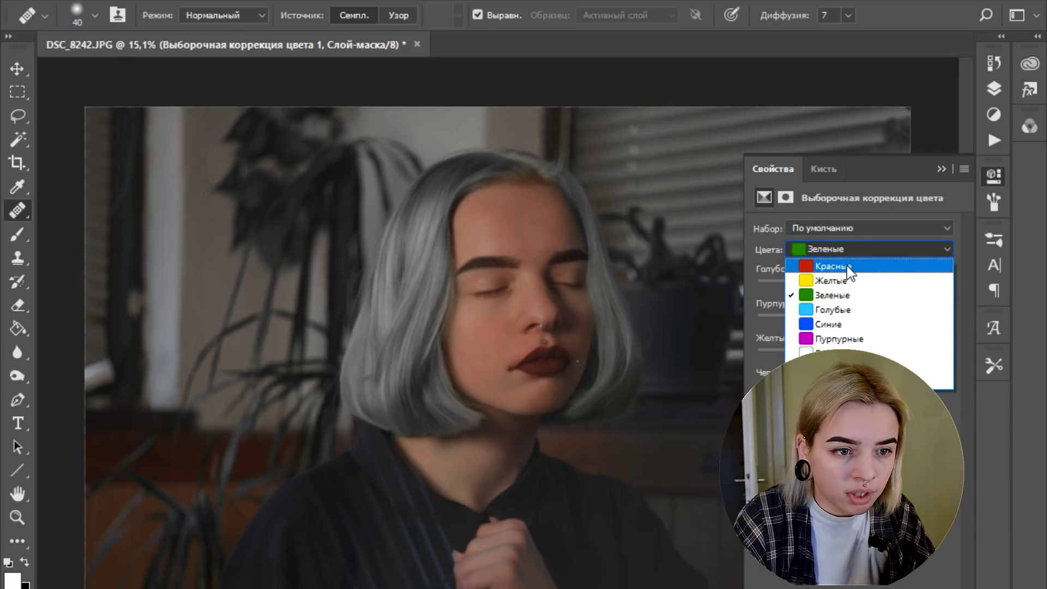
click(849, 267)
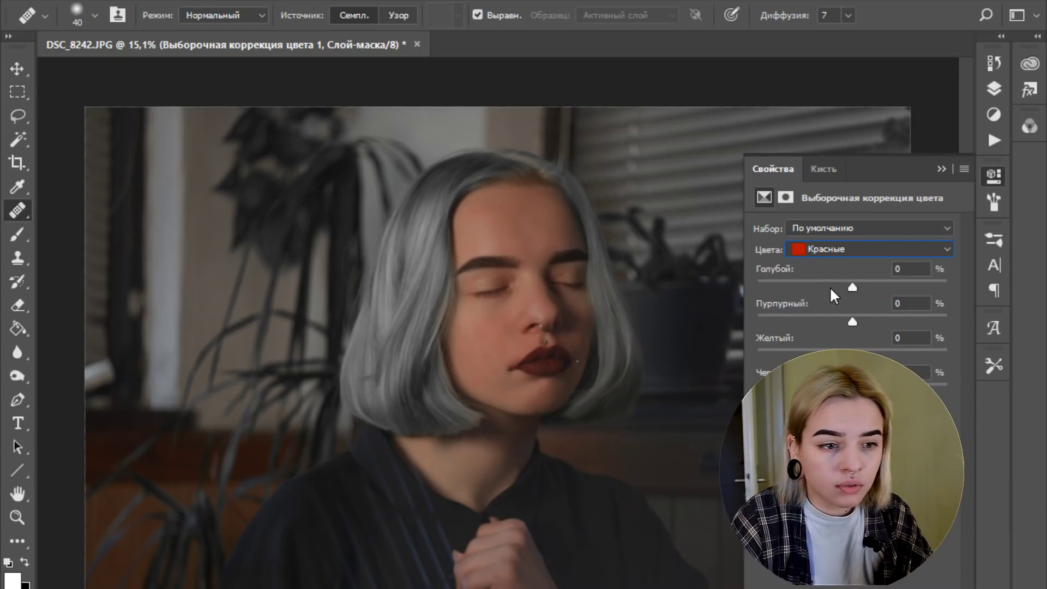
drag(810, 280, 852, 328)
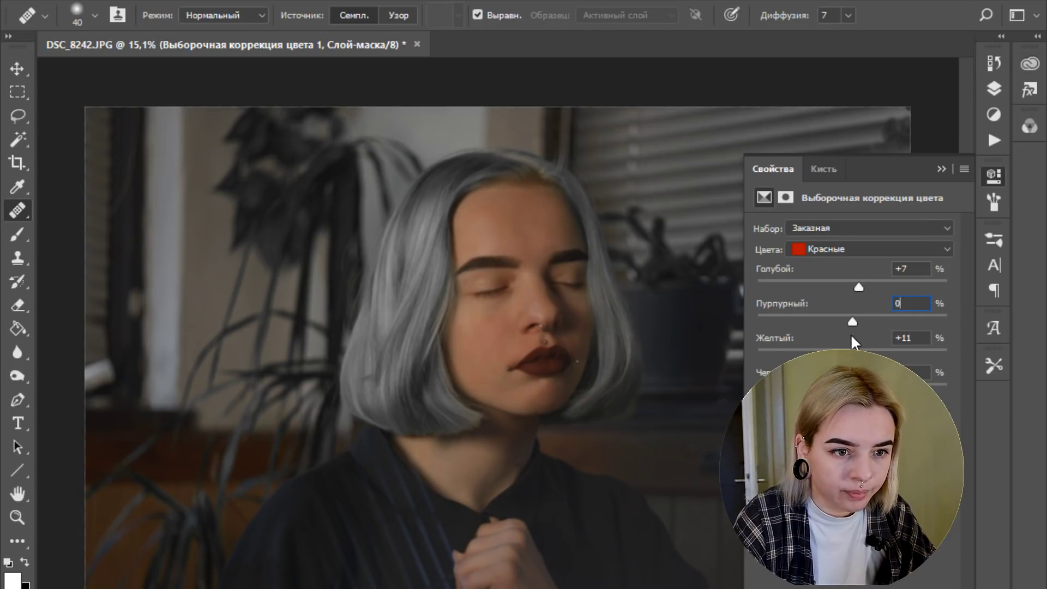
click(854, 350)
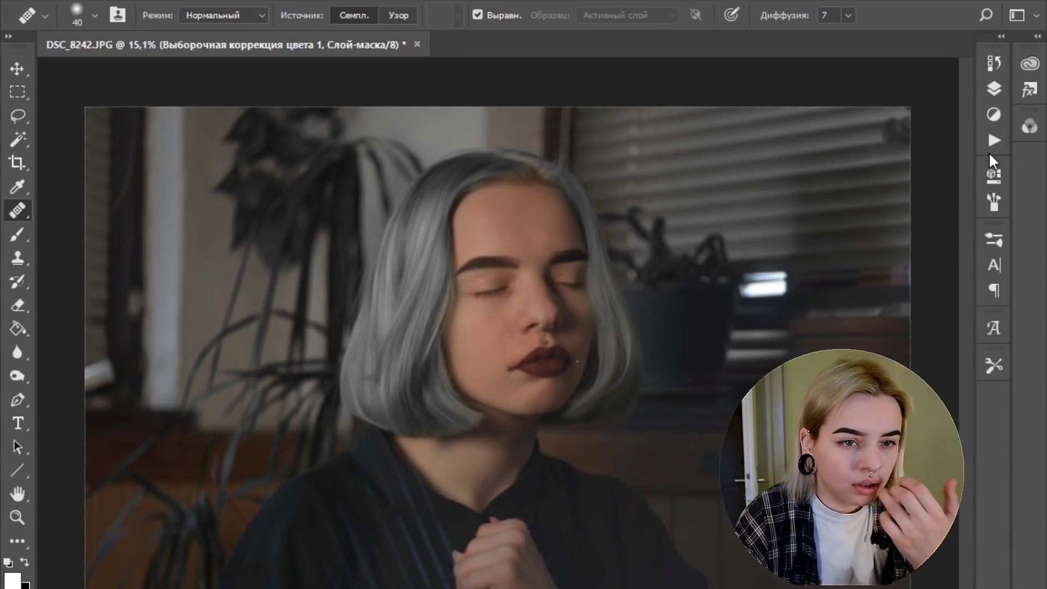
Step: Try a Brightness/Contrast adjustment layer with Brightness 12 and Contrast 25, and delete that layer
click(994, 114)
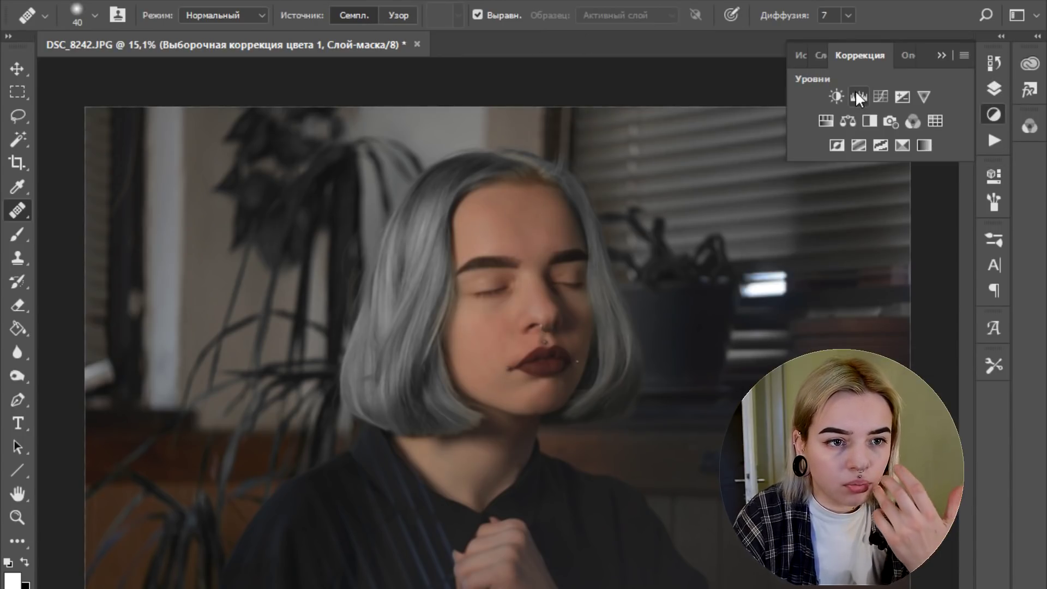
click(836, 97)
drag(855, 306, 876, 305)
drag(851, 272, 861, 272)
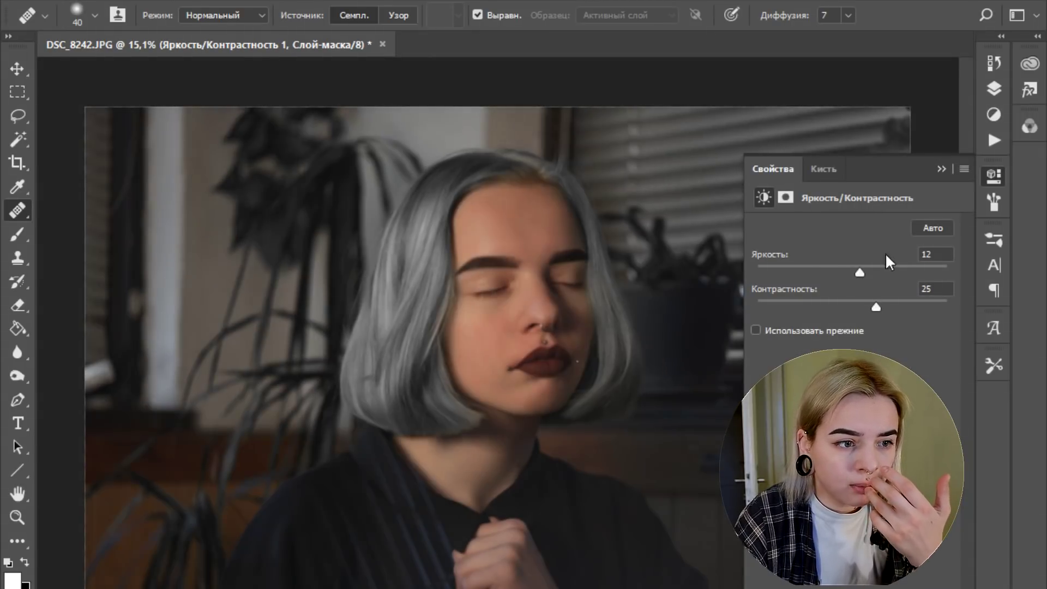
click(994, 89)
key(Delete)
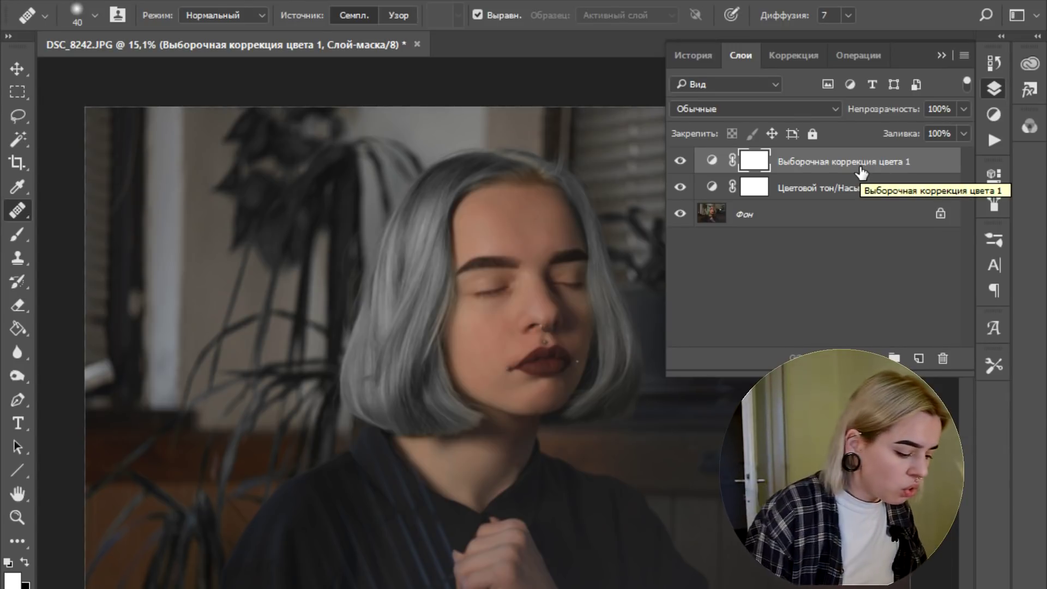
Step: Merge the Selective Color and Hue/Saturation adjustment layers into the background layer
key(Delete)
key(Delete)
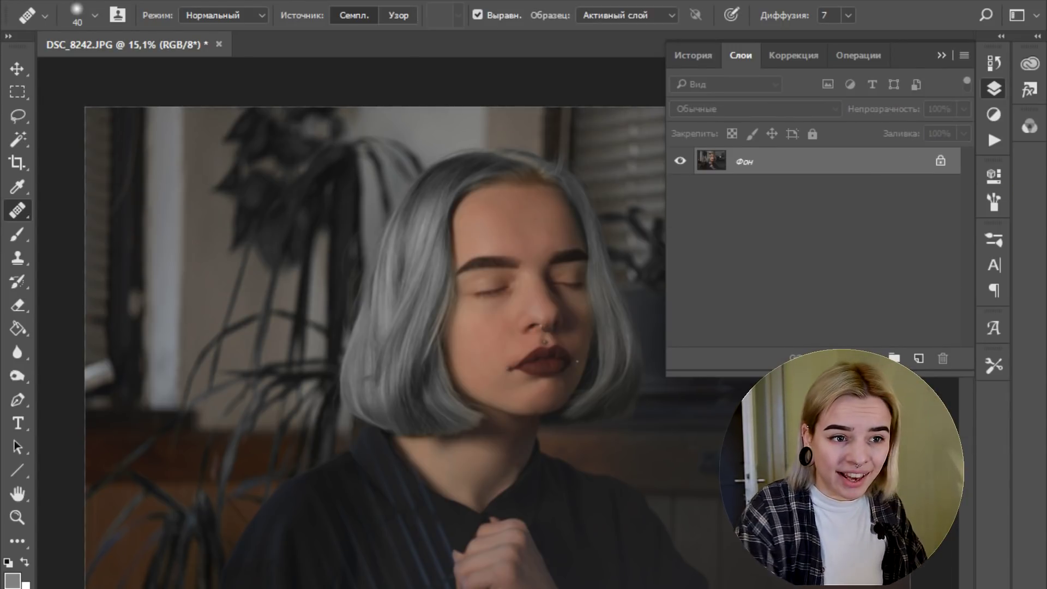
Step: Open the Camera Raw filter and set Exposure to +0.05, Contrast to +7, Highlights to +8, Shadows to -37 and Blacks to -46
click(431, 0)
click(610, 93)
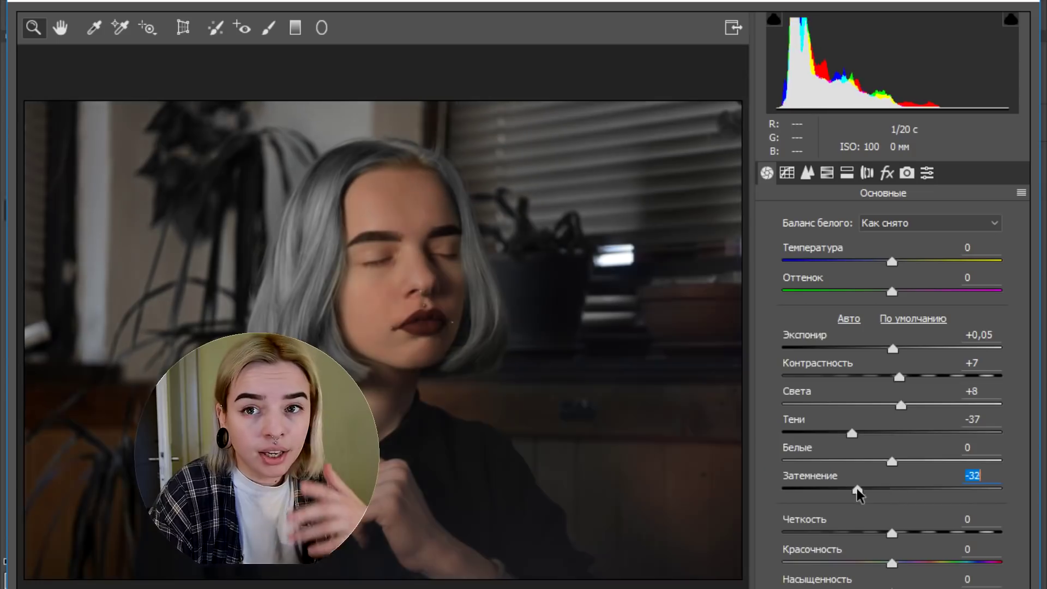
drag(859, 489, 843, 490)
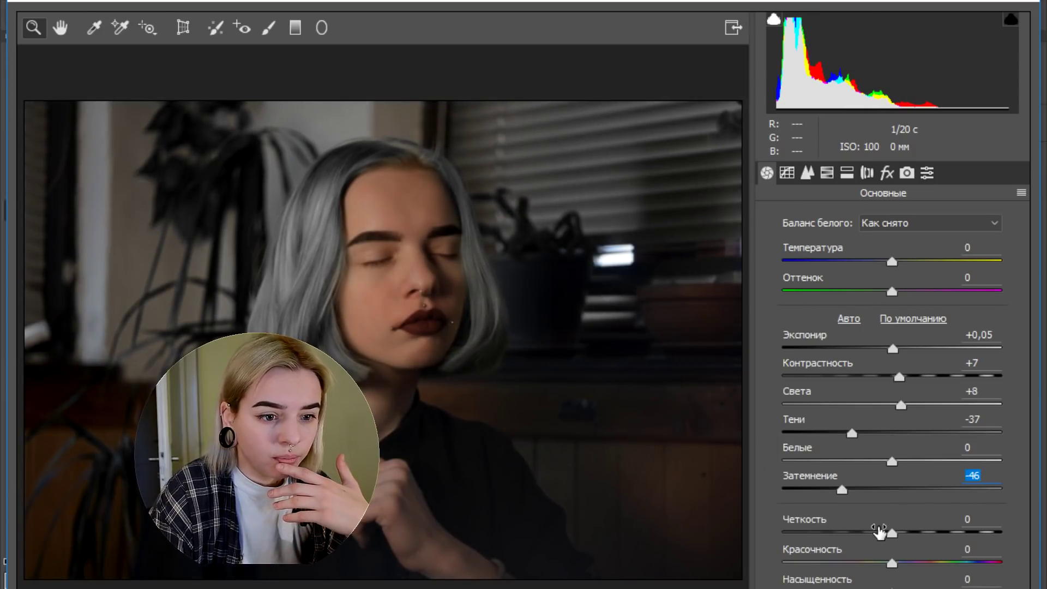
Step: Set Clarity to -16, Vibrance to -18, Saturation to -1 and the white balance Temperature to -4
drag(883, 533, 891, 588)
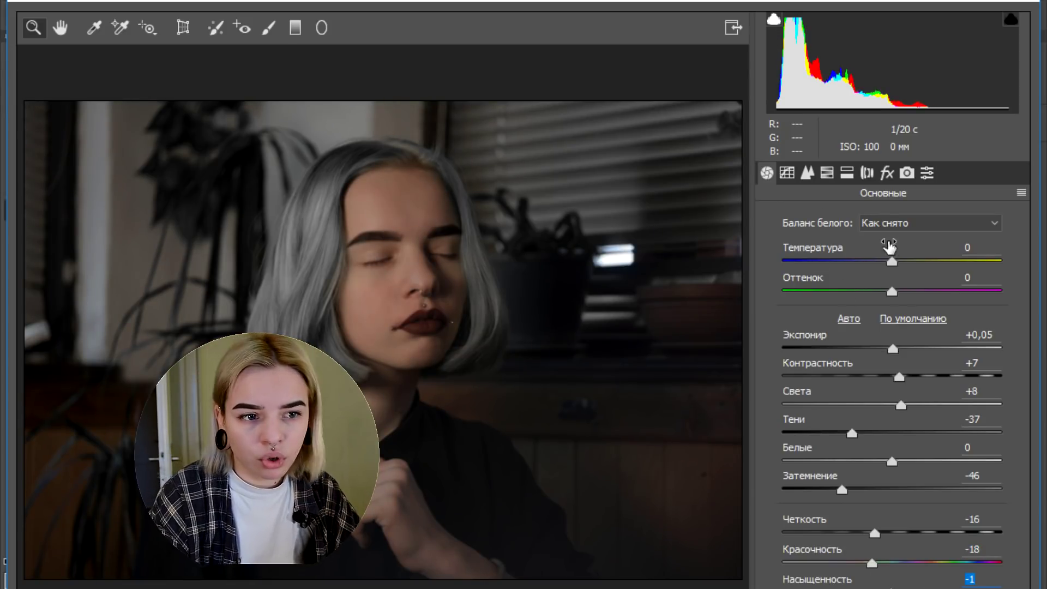
mouse_move(890, 260)
mouse_down()
mouse_move(899, 264)
mouse_move(886, 270)
mouse_up()
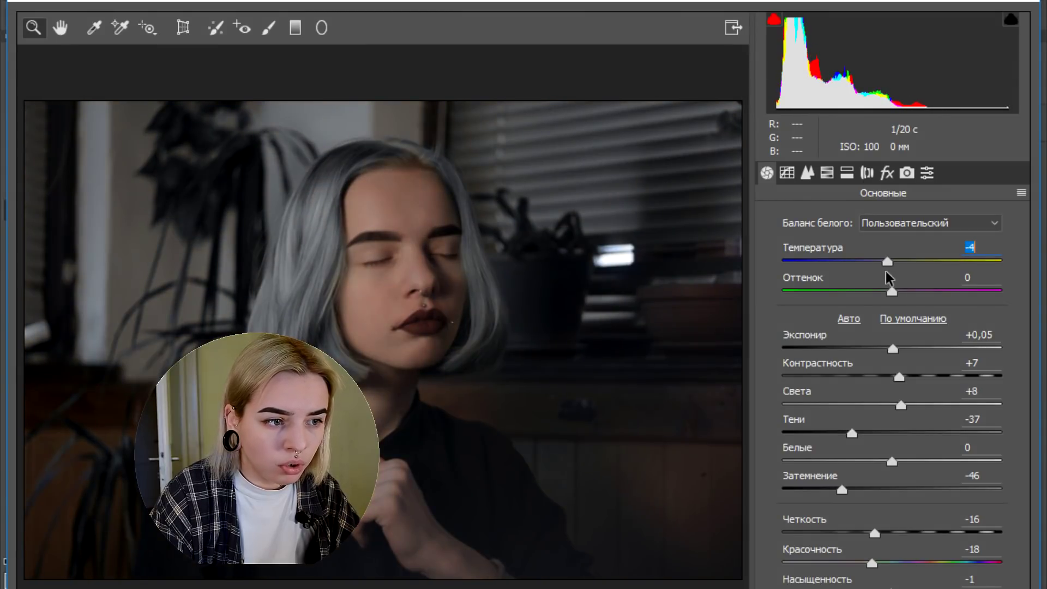
Step: In the HSL adjustments, set the Reds saturation to +13 and raise the Oranges luminance, and apply the filter
click(789, 175)
drag(880, 511, 853, 544)
double_click(889, 516)
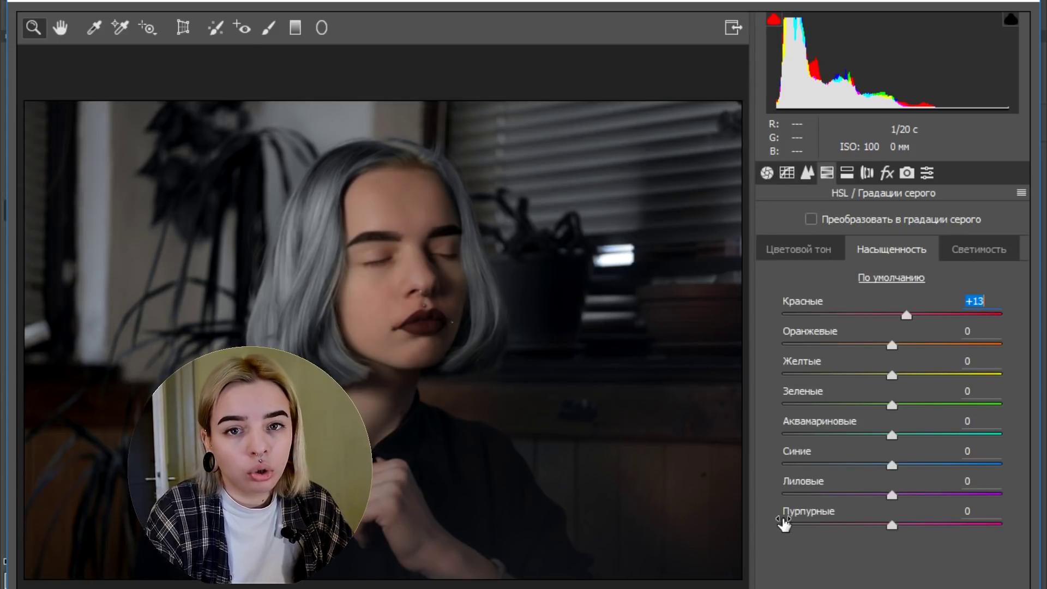
click(974, 251)
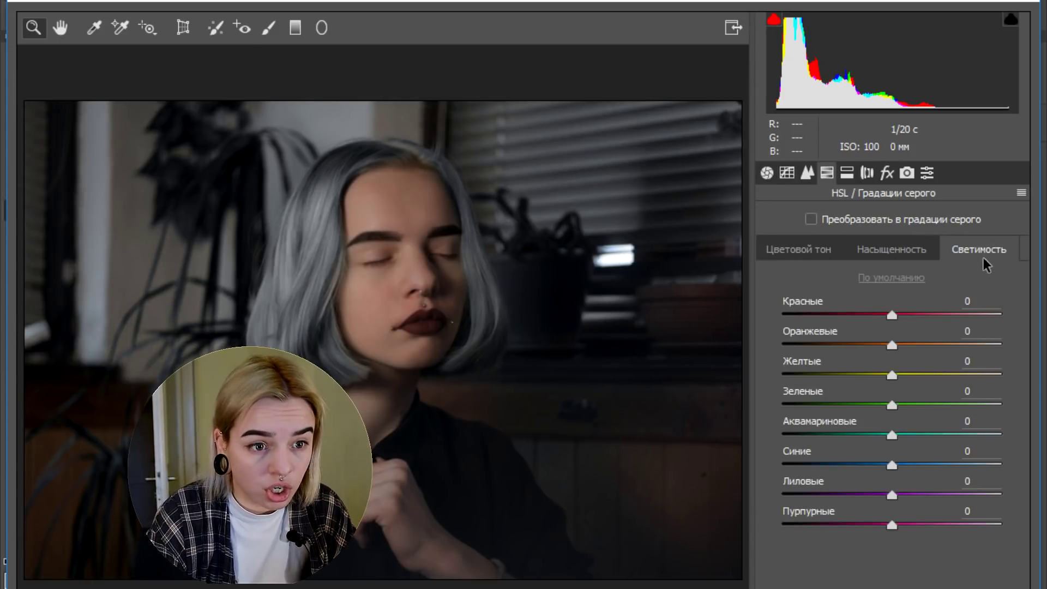
drag(892, 345, 925, 323)
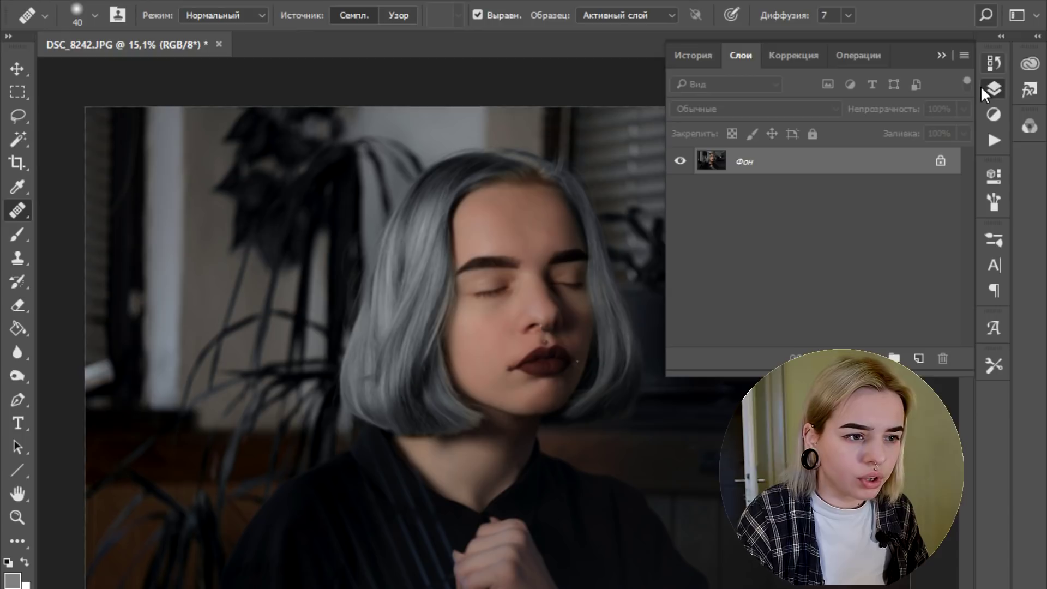
Step: Add a new empty layer above the background and set its blending mode to Color
click(984, 88)
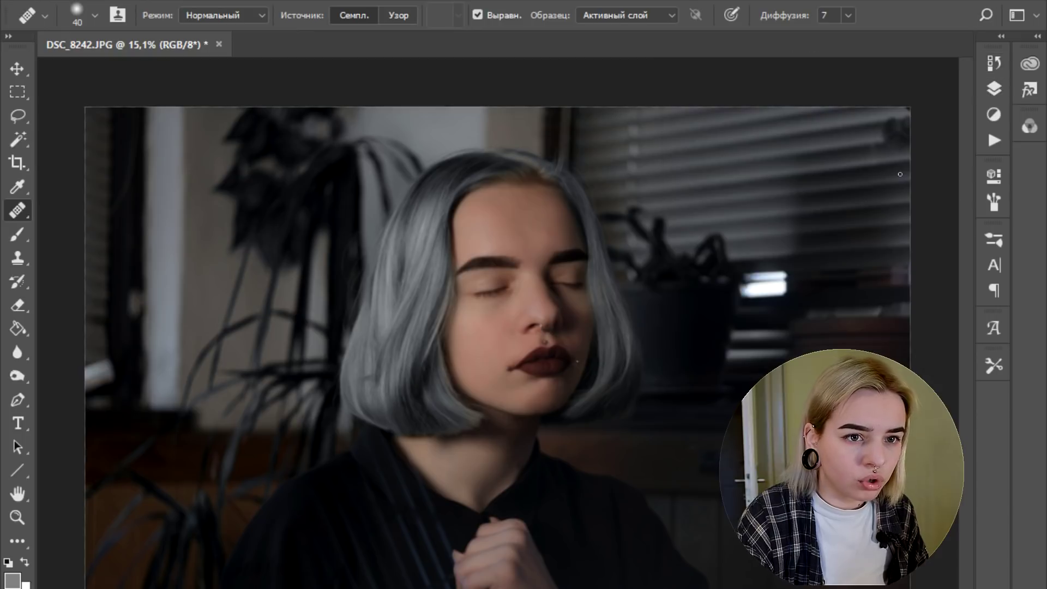
click(278, 2)
mouse_move(433, 4)
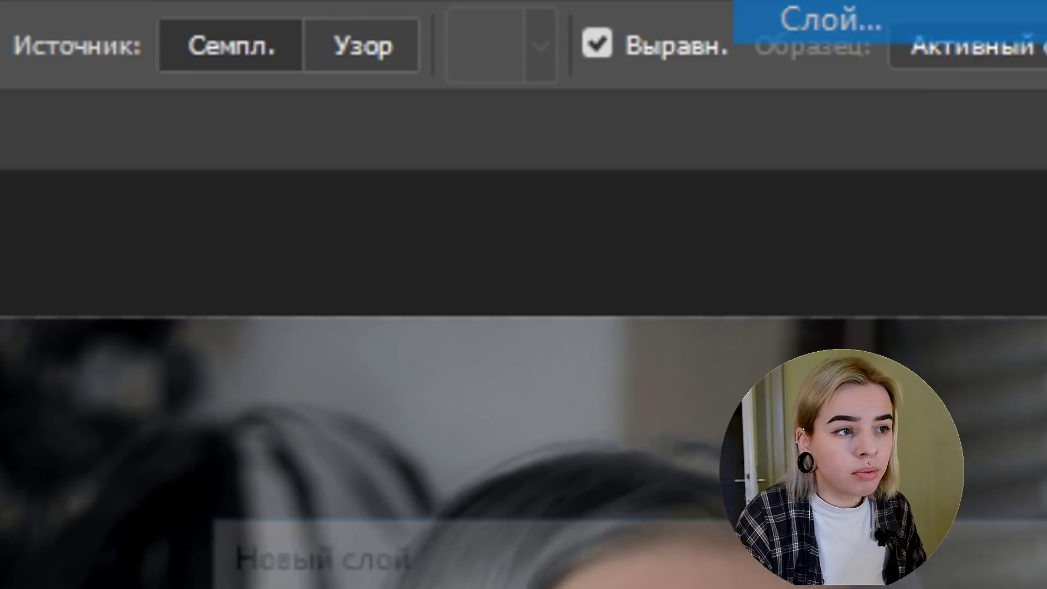
click(829, 20)
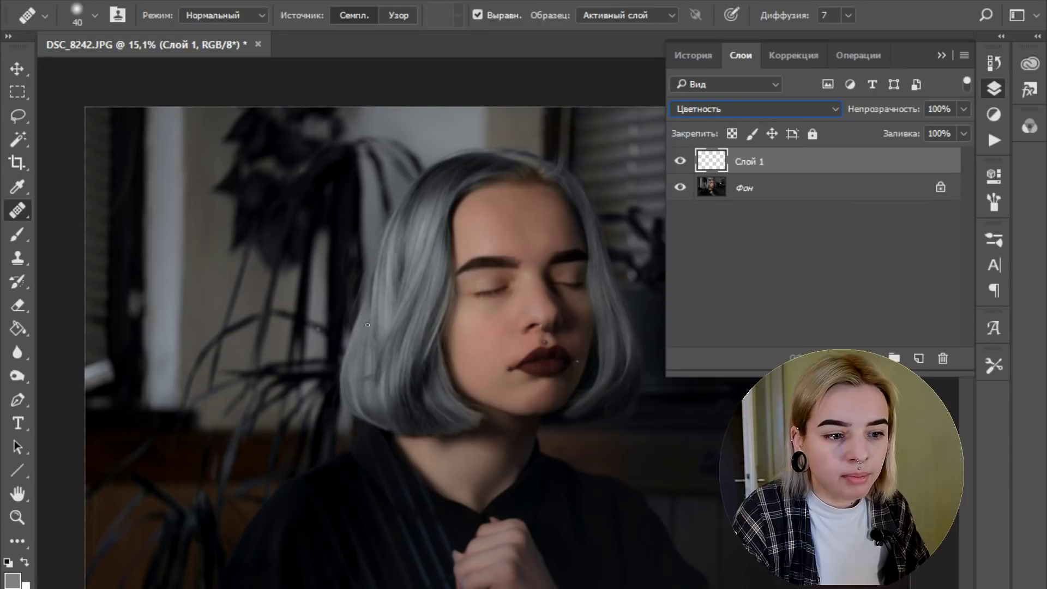
click(733, 109)
click(736, 115)
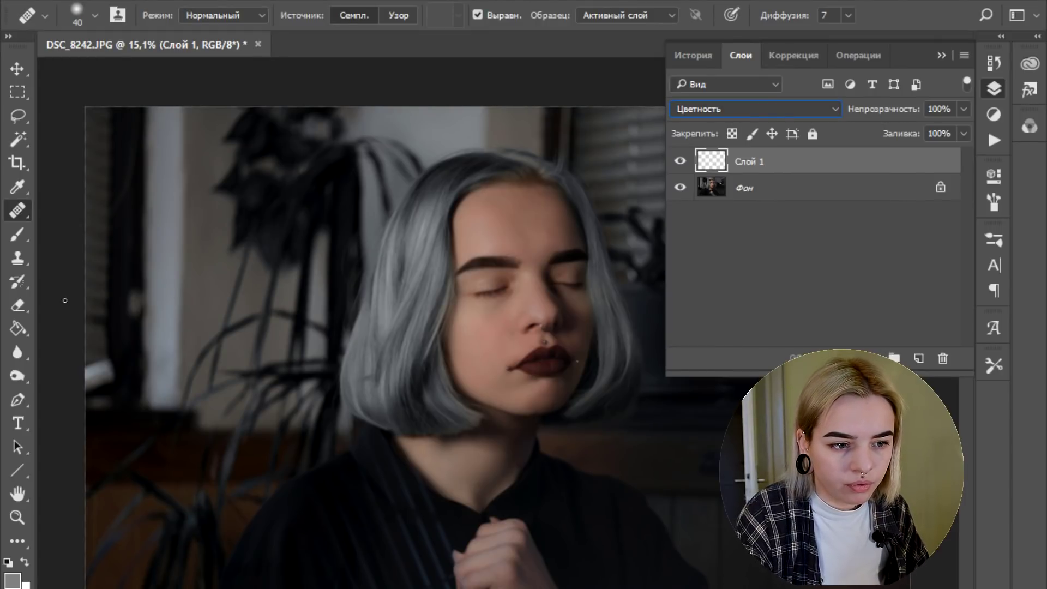
Step: Set up a soft Brush of 155 px with 0% hardness and 100% opacity for painting on the face
key(b)
right_click(289, 275)
drag(480, 318, 492, 318)
click(392, 16)
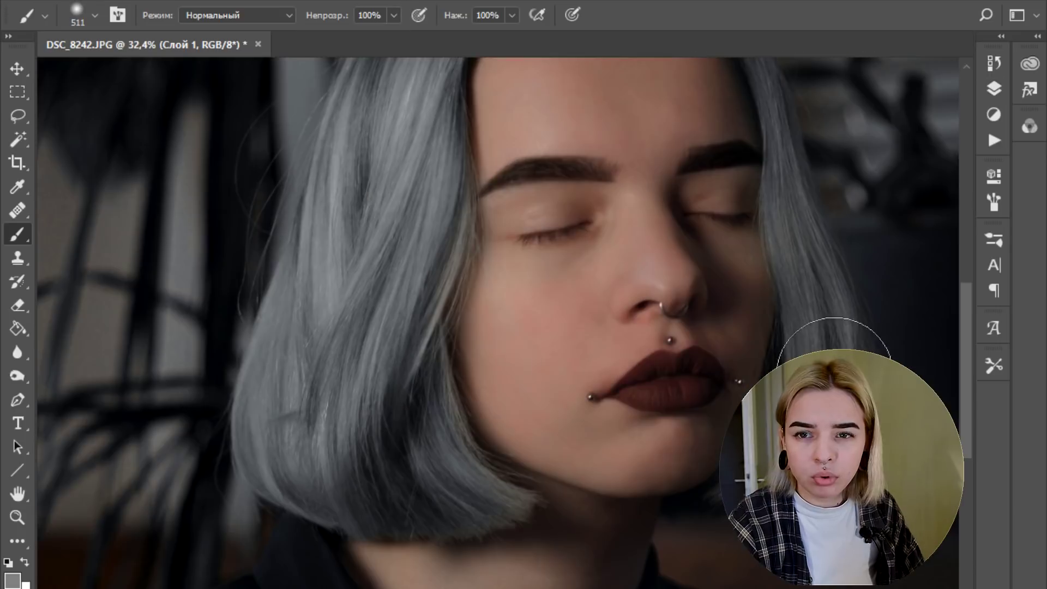
scroll(840, 361, up, 3)
scroll(498, 323, right, 1)
scroll(491, 349, right, 2)
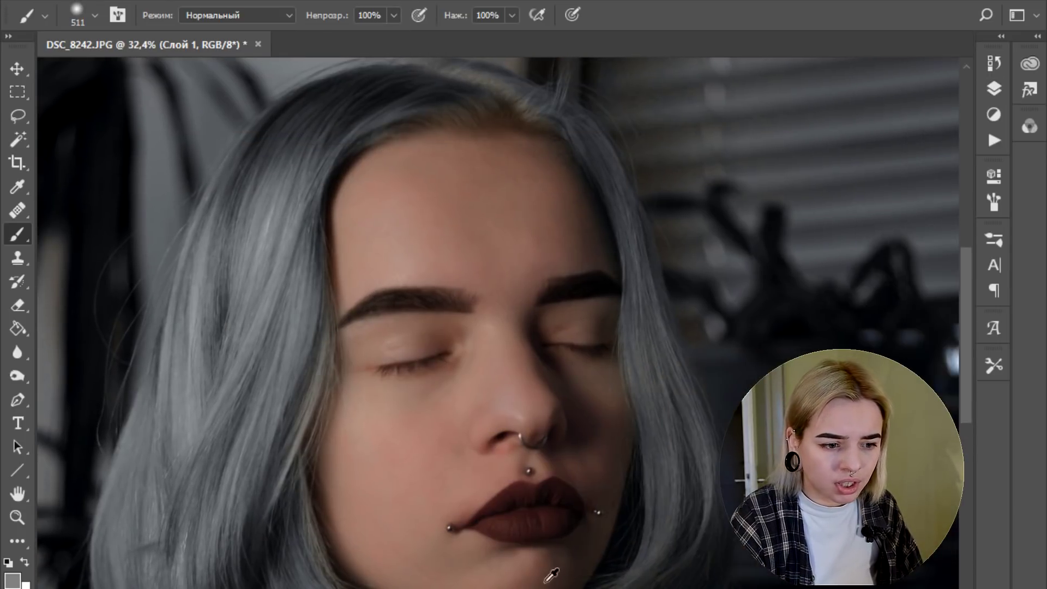
scroll(480, 381, up, 1)
right_click(521, 415)
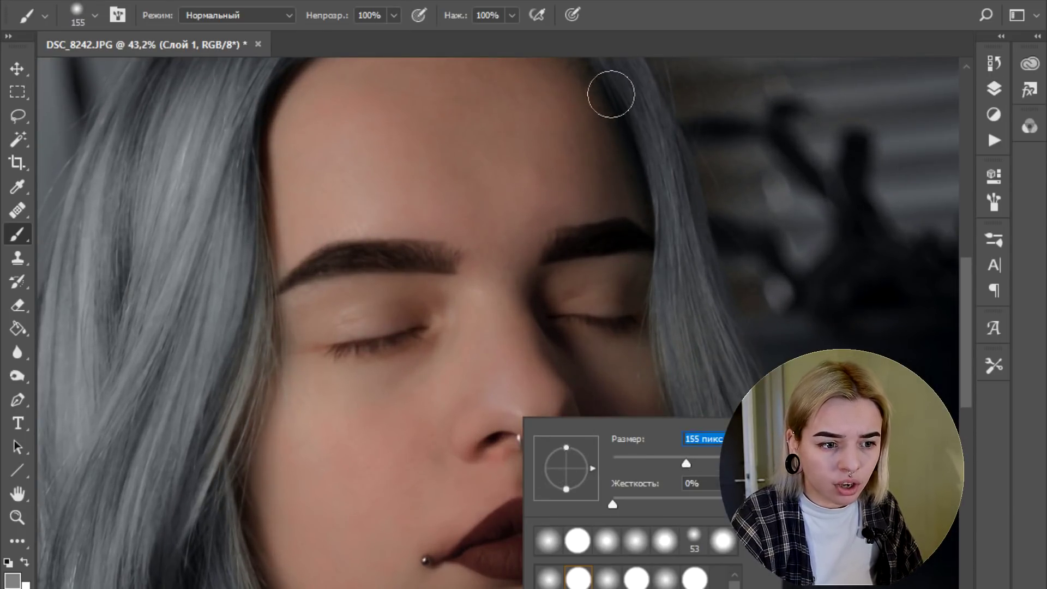
click(643, 334)
Step: Enlarge the brush to 177 px and paint a sampled skin tone over the shaded side of the forehead
scroll(598, 376, up, 3)
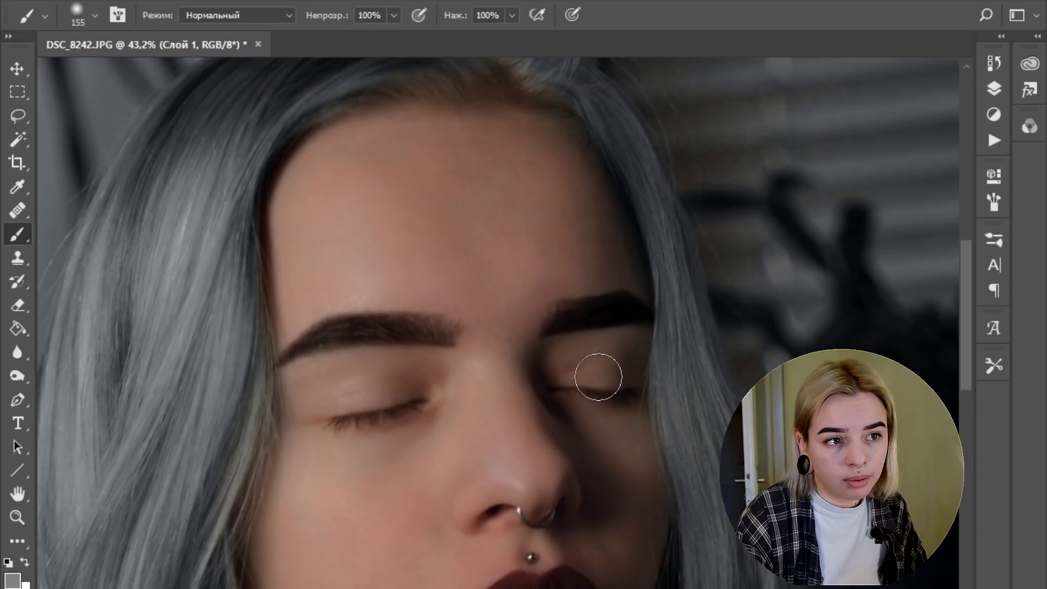
scroll(471, 352, up, 2)
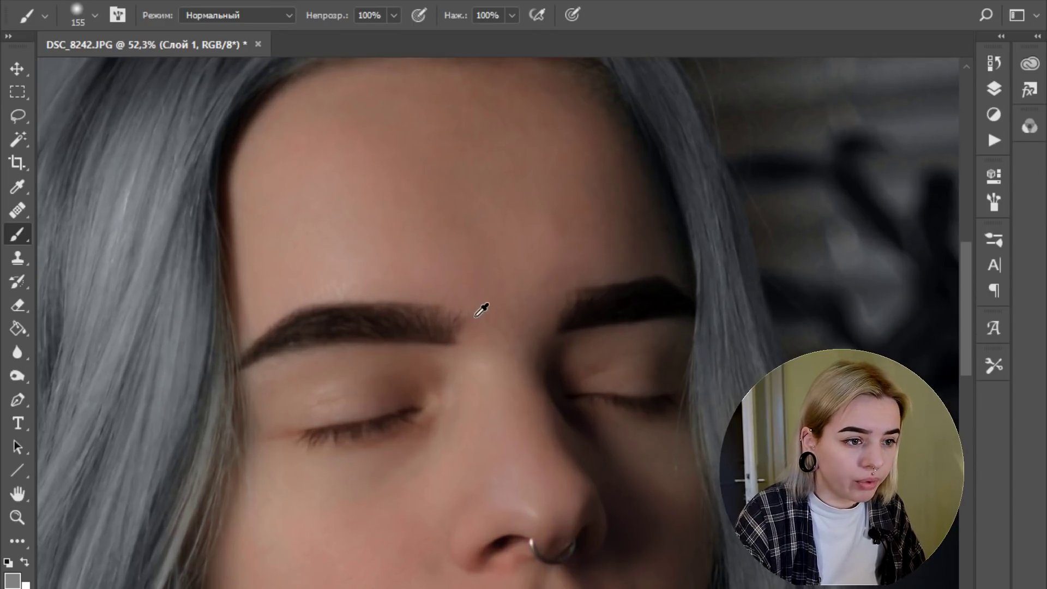
scroll(502, 236, up, 1)
scroll(523, 264, up, 2)
right_click(548, 265)
drag(659, 319, 705, 316)
click(522, 133)
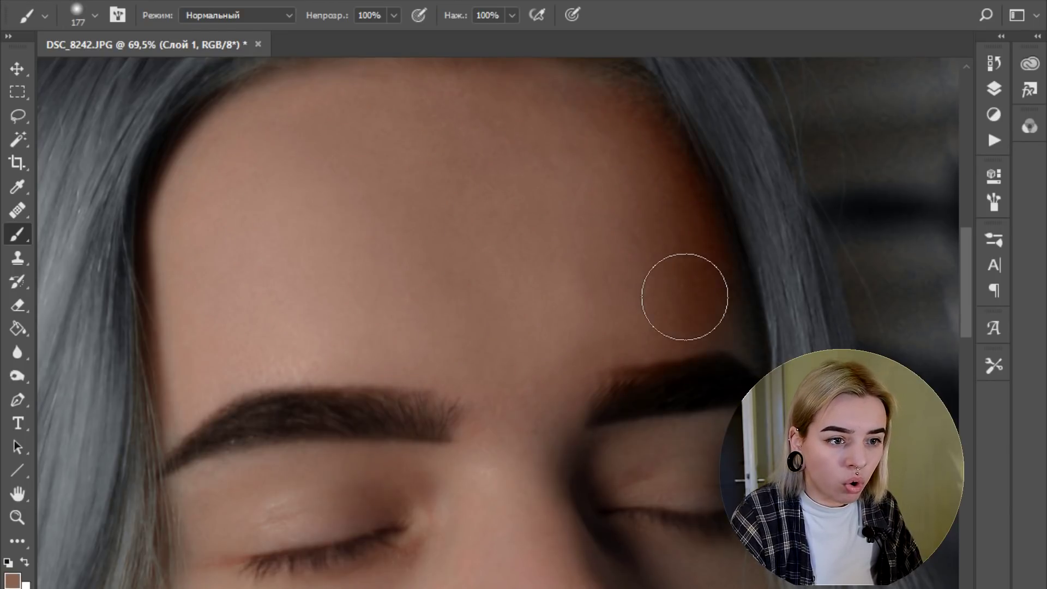
Step: Sample a darker skin tone from the forehead's shaded side and even out the colour there
alt+click(674, 283)
scroll(603, 143, up, 2)
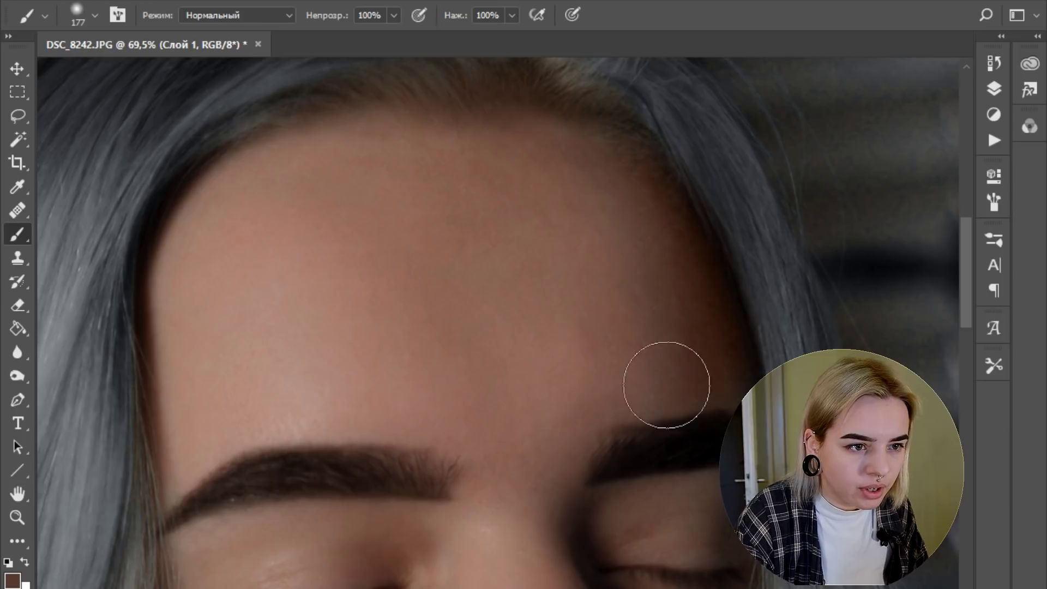
scroll(498, 422, down, 2)
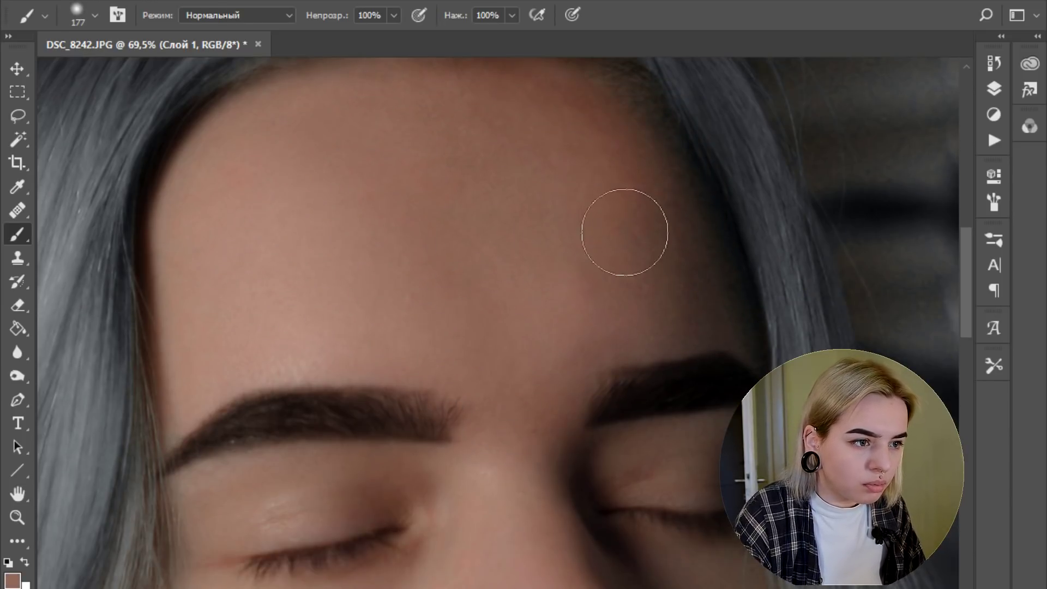
Step: Sample a skin tone from the cheek, paint it over the cheek and try it on the shaded side of the chin
scroll(461, 346, down, 10)
alt+click(351, 322)
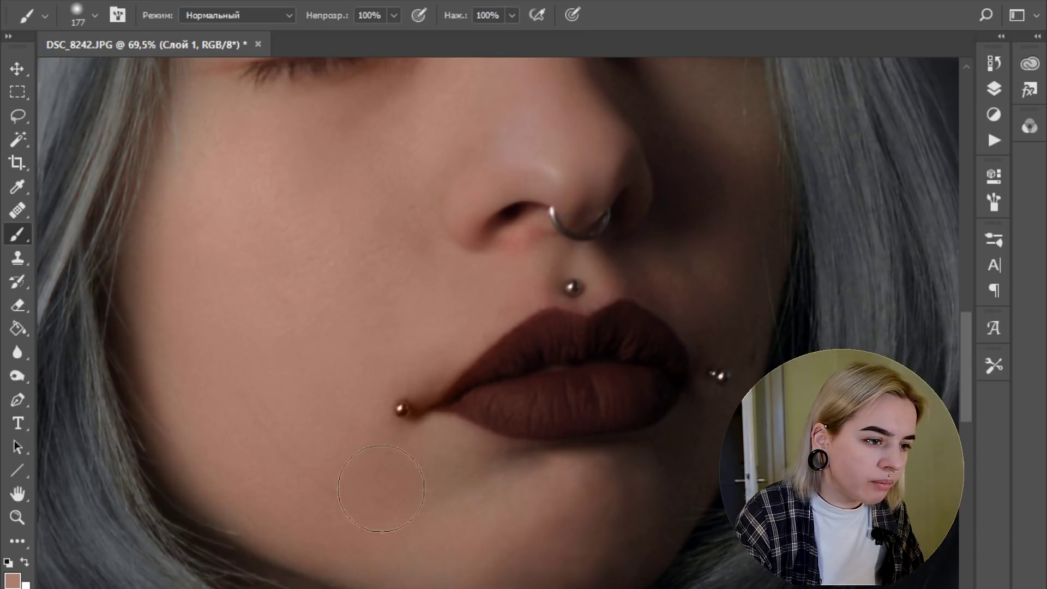
mouse_move(589, 567)
mouse_down()
mouse_move(643, 502)
mouse_move(599, 511)
mouse_up()
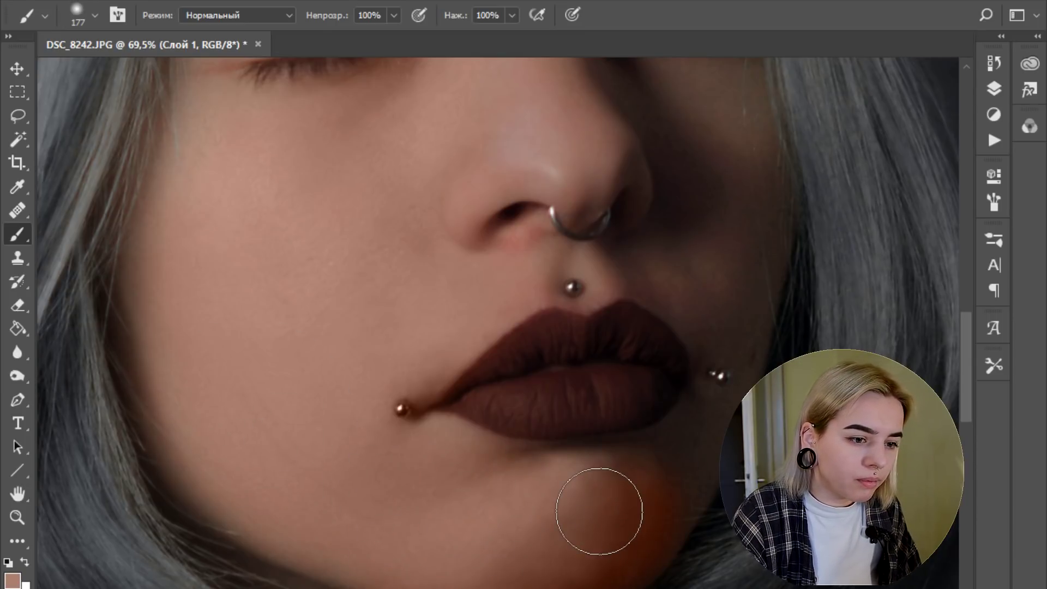
Step: Reduce the brush size, sample the skin near the mouth corner and paint over the uneven colour below the lips
right_click(449, 501)
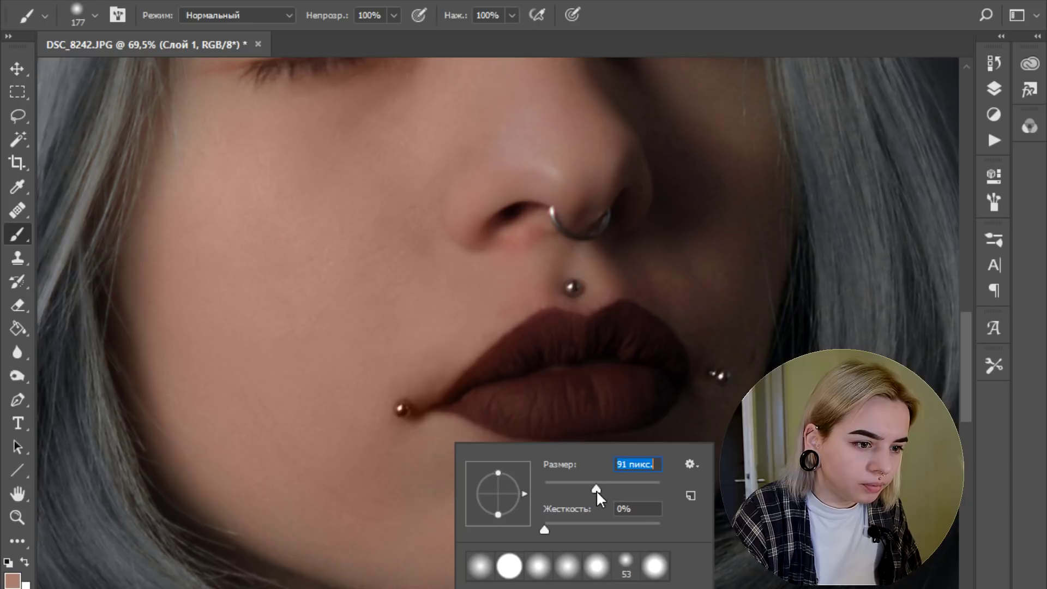
alt+click(320, 440)
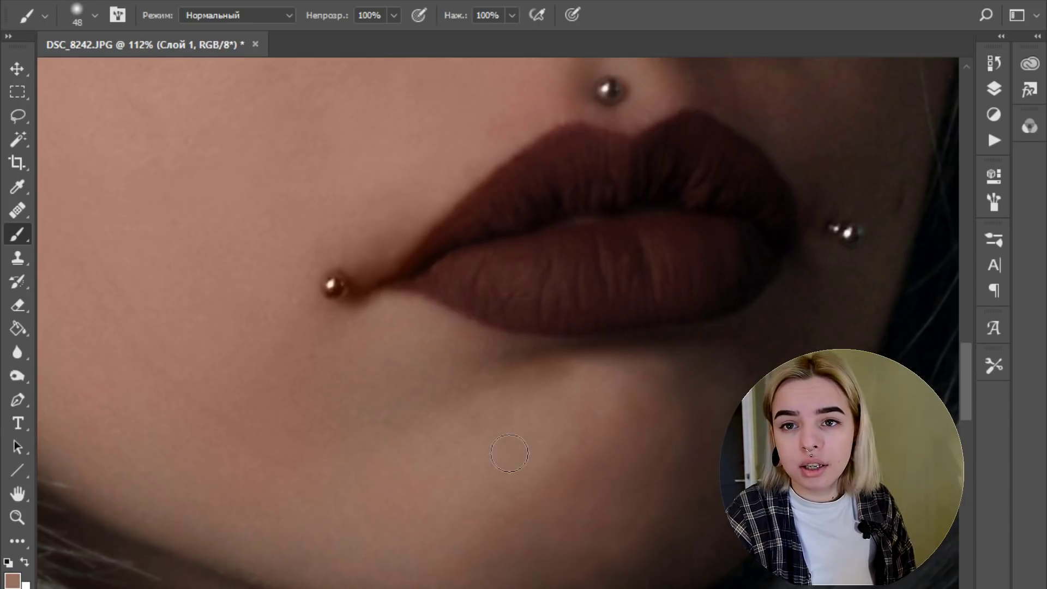
right_click(505, 453)
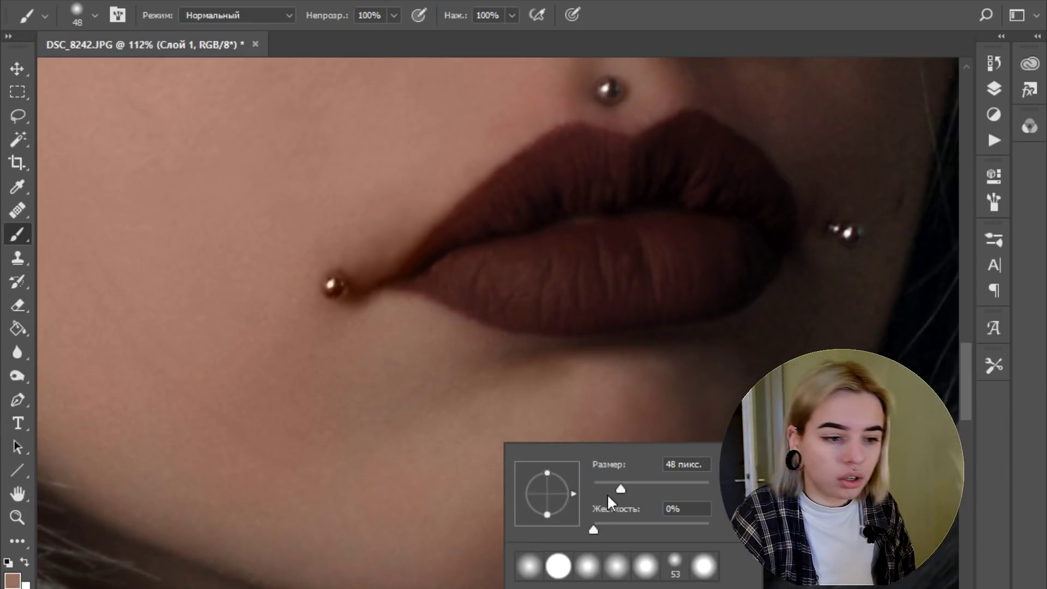
drag(632, 486, 633, 486)
key(Return)
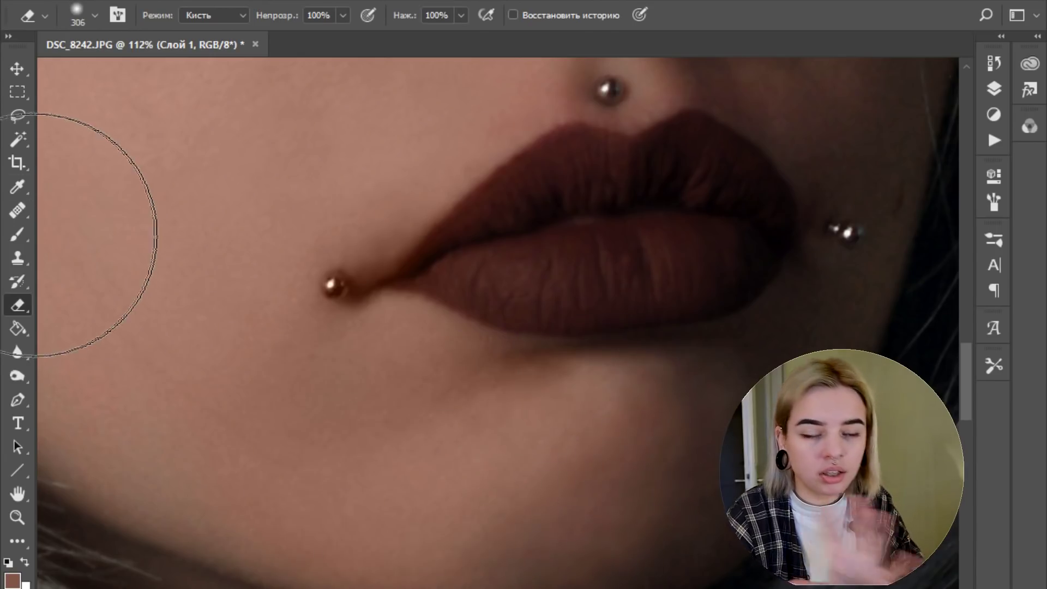
Step: Switch back to the Brush tool, set its size to 180 px with 0% hardness and work on the jaw and neck
click(17, 235)
scroll(380, 430, down, 4)
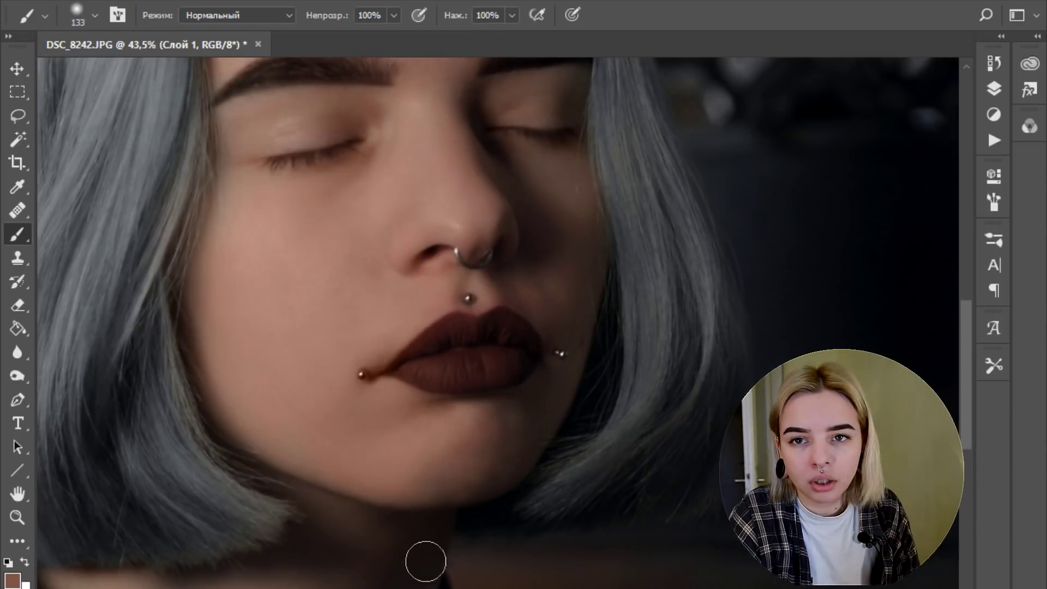
scroll(498, 322, left, 3)
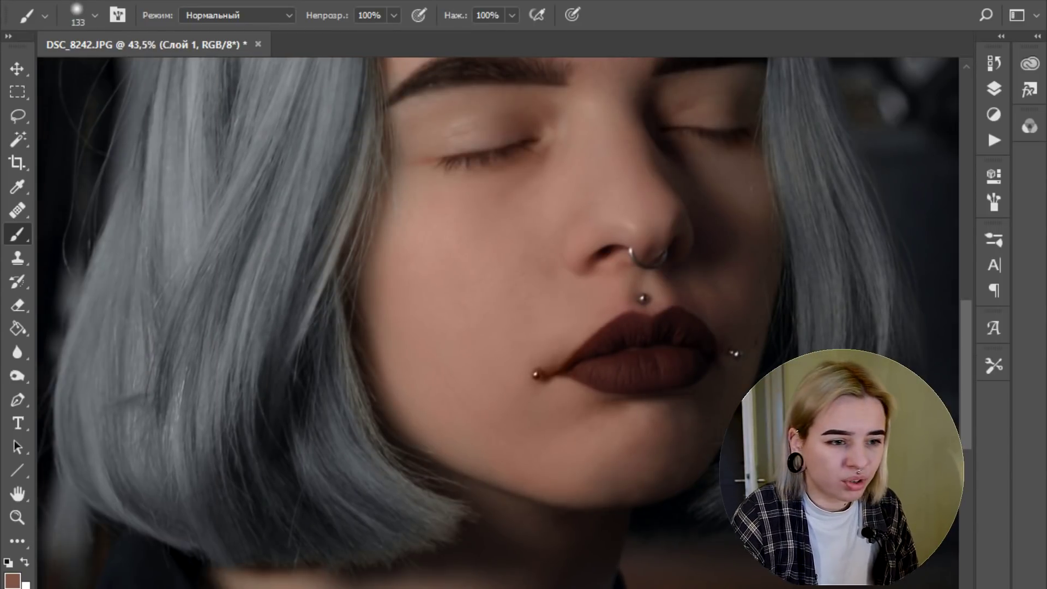
scroll(461, 562, down, 4)
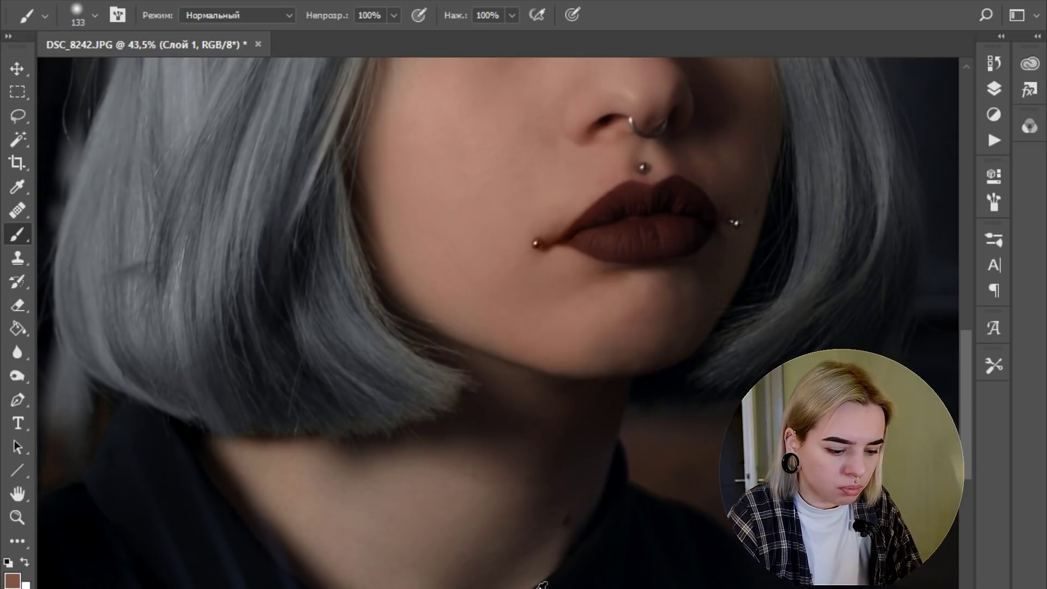
scroll(503, 567, up, 2)
scroll(475, 491, down, 2)
right_click(452, 438)
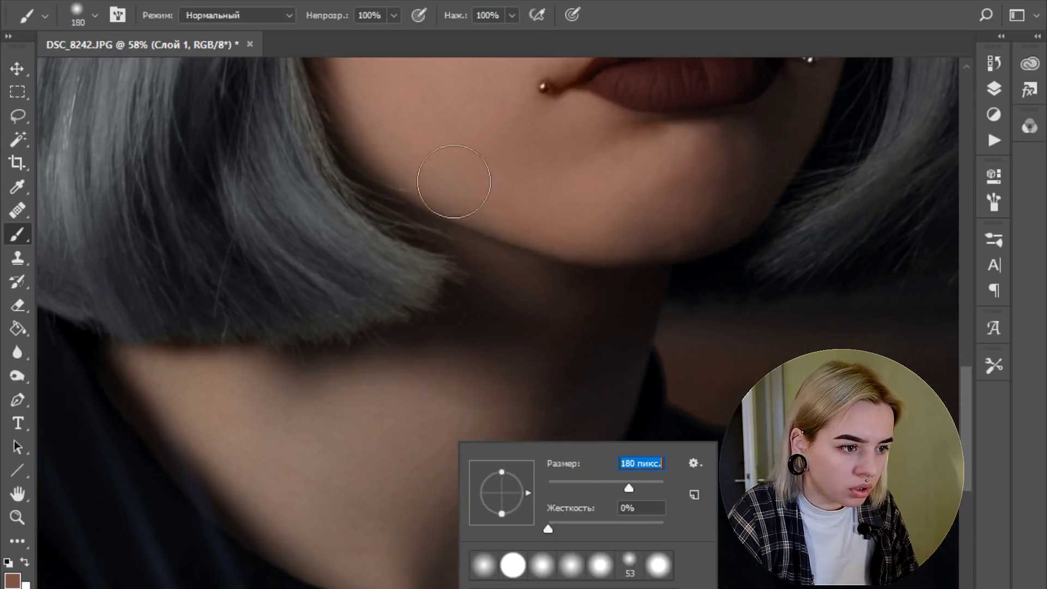
scroll(429, 300, up, 3)
mouse_move(501, 384)
mouse_down()
mouse_move(560, 509)
mouse_move(577, 431)
mouse_move(555, 553)
mouse_up()
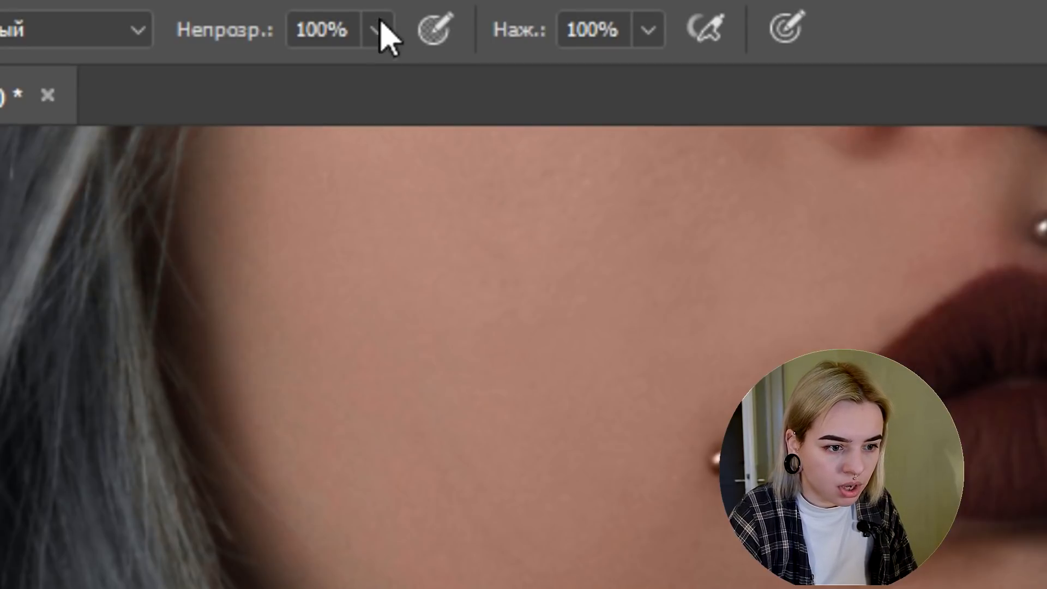
Step: Set the brush opacity to 40% and its flow to 37%
click(395, 15)
drag(392, 36, 344, 39)
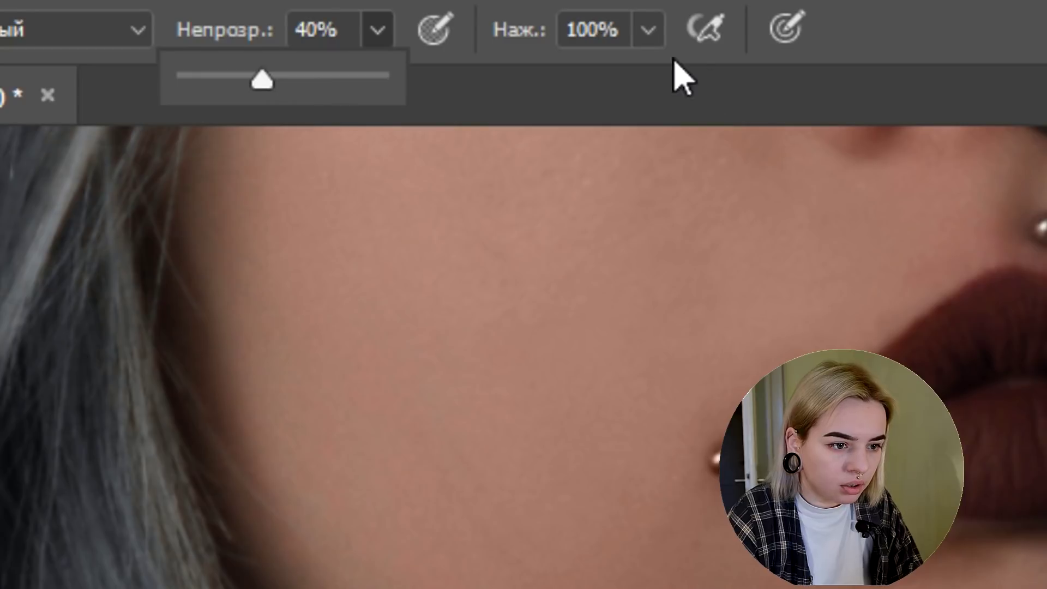
click(648, 30)
click(526, 79)
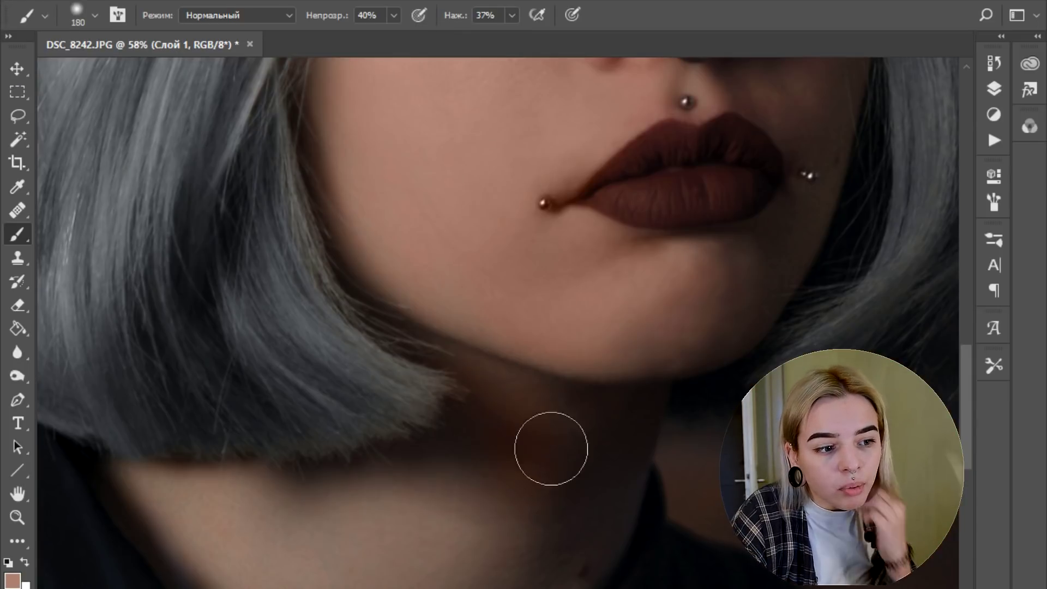
Step: Paint skin tone over the shadowed neck below the chin, enlarging the brush to 495 px
drag(551, 449, 625, 403)
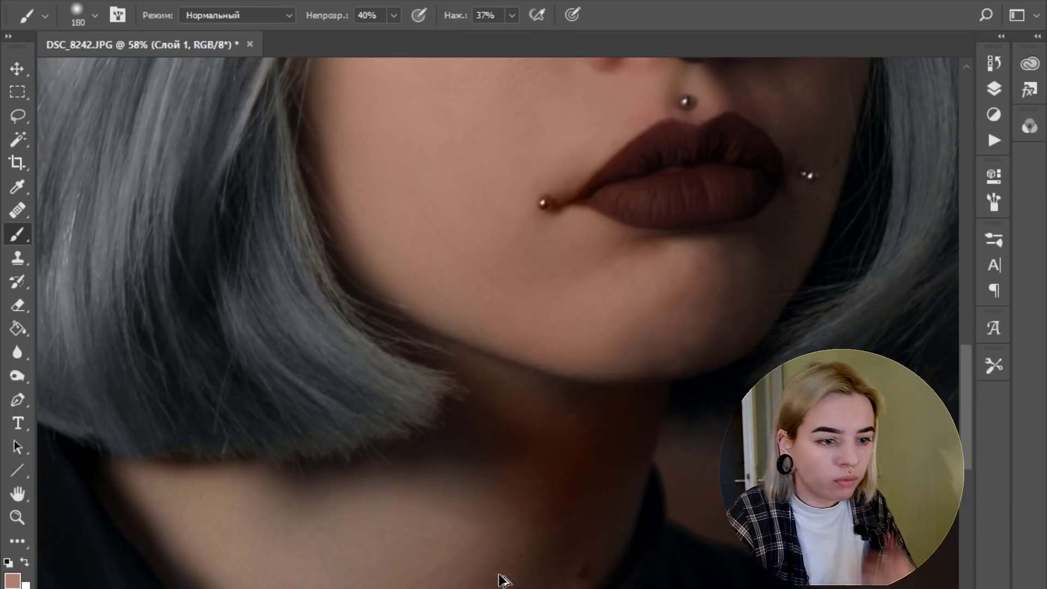
right_click(529, 550)
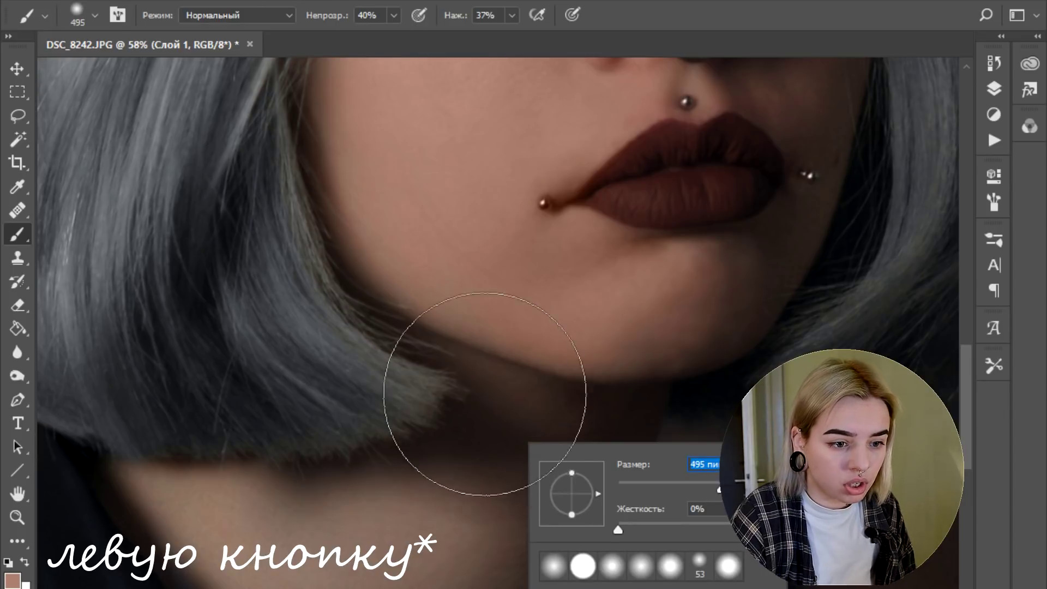
key(Return)
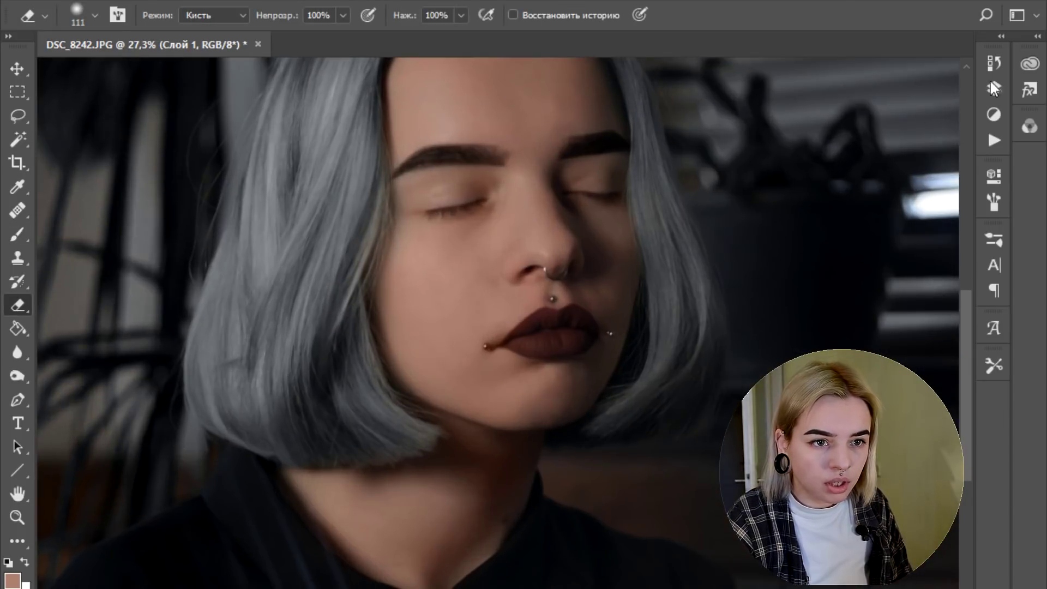
Step: Set the fill of the skin-colour layer to 53% and roll the history back to the state right after that fill change
click(994, 88)
click(963, 133)
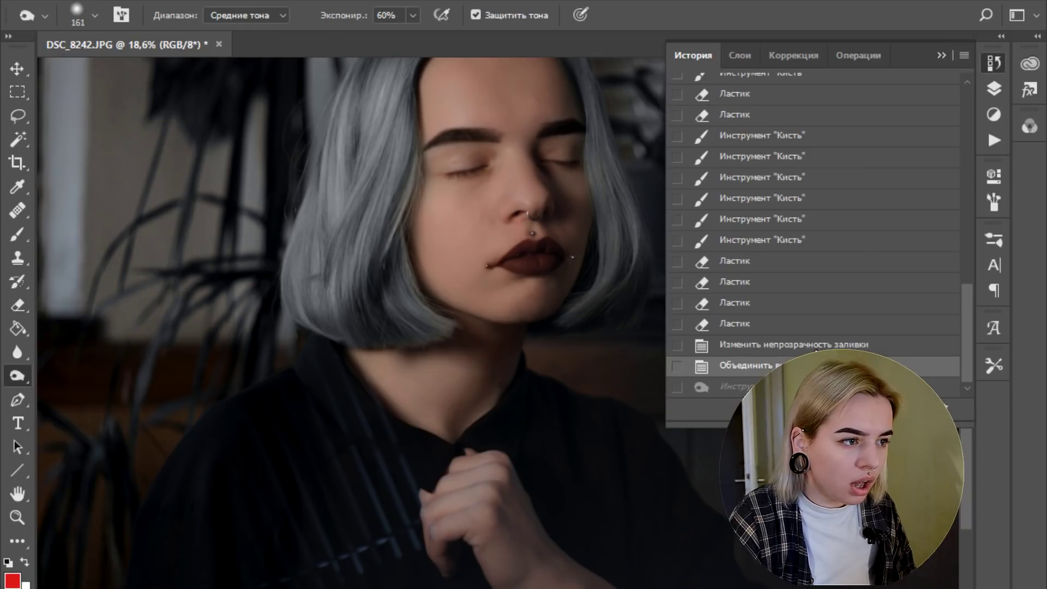
click(820, 347)
click(994, 88)
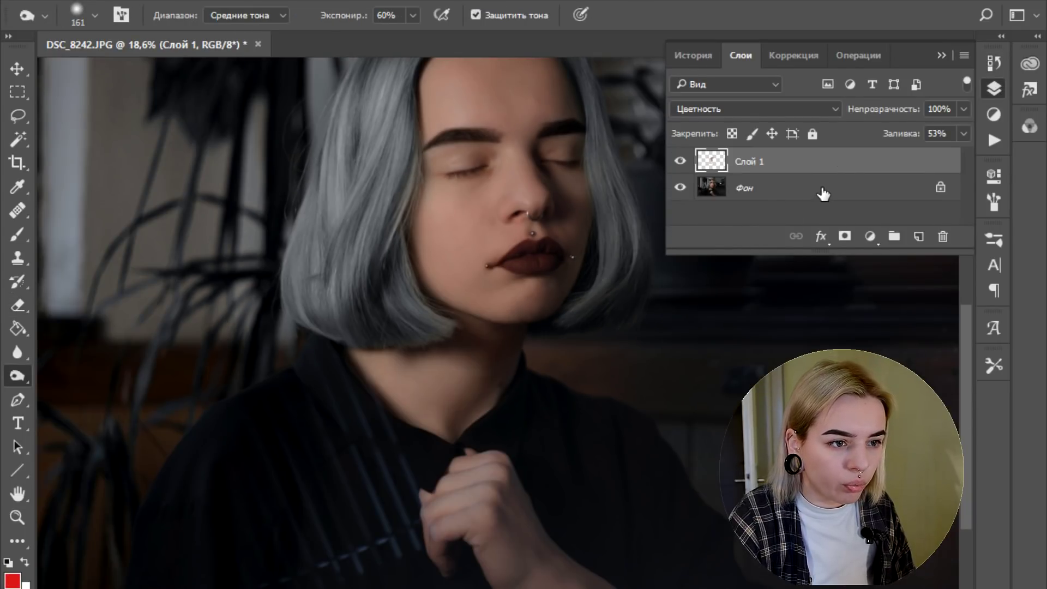
Step: Sample the skin tone on the neck and paint it over the hand and wrist with a soft 243 px brush
scroll(612, 575, up, 4)
scroll(551, 551, down, 3)
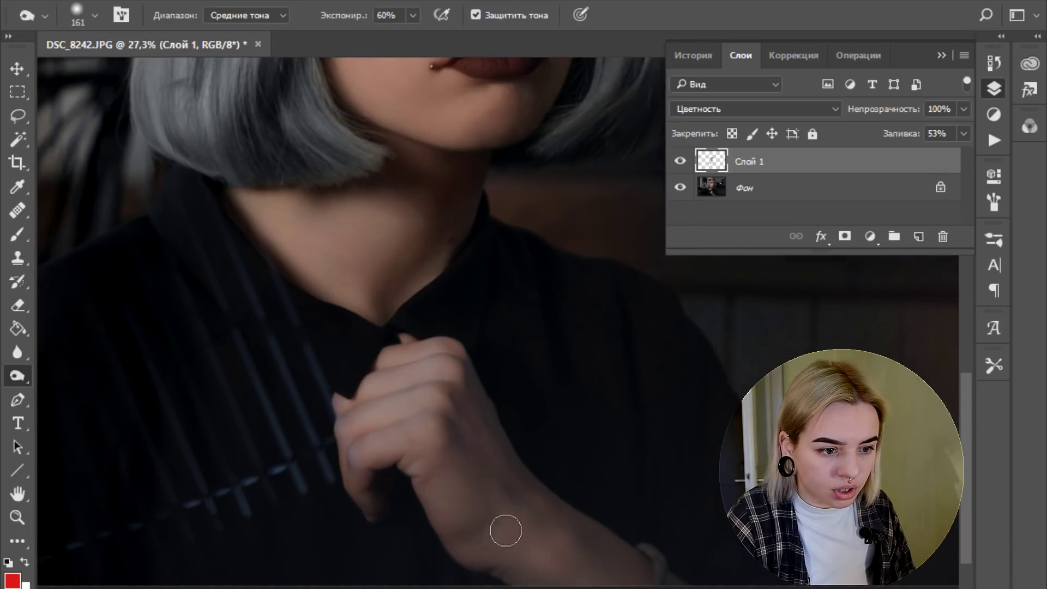
scroll(491, 530, up, 3)
click(17, 234)
alt+click(311, 156)
right_click(348, 197)
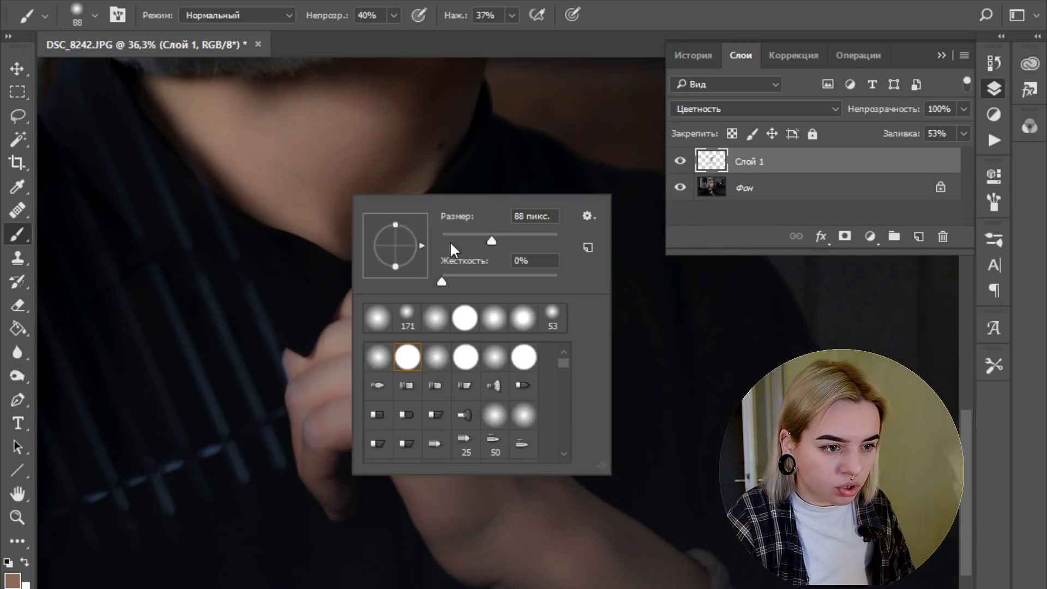
drag(534, 572, 630, 584)
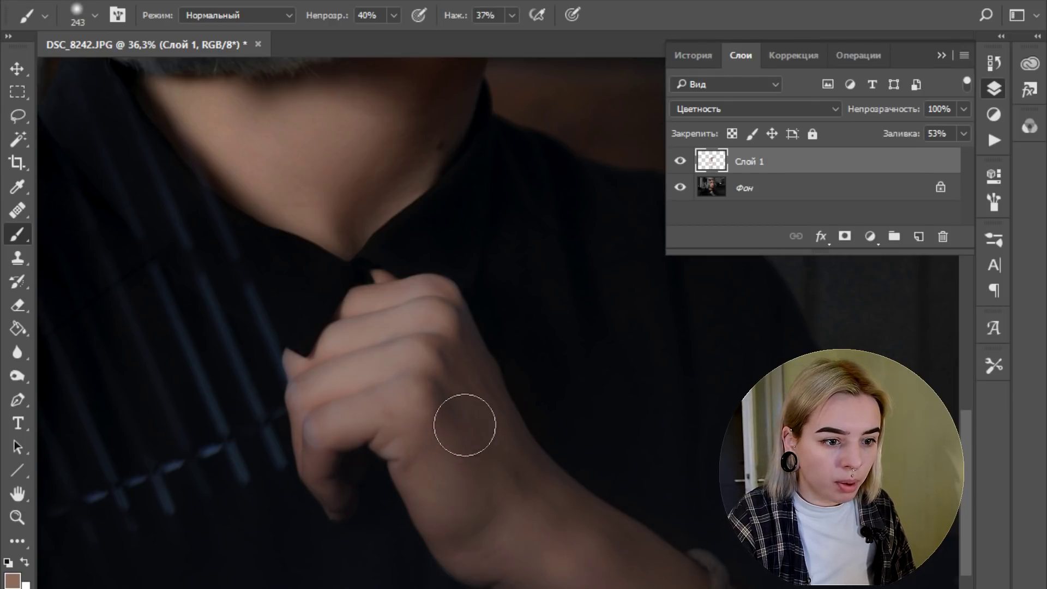
Step: Check the evened skin colour across the portrait and merge the visible layers into the background
scroll(604, 392, down, 4)
scroll(600, 393, up, 3)
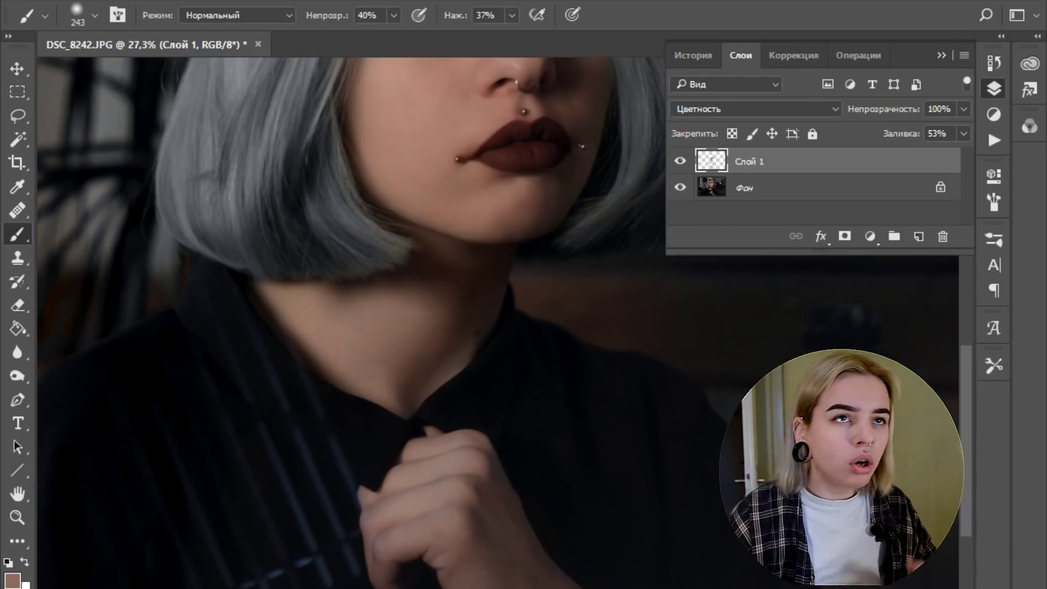
scroll(587, 586, down, 3)
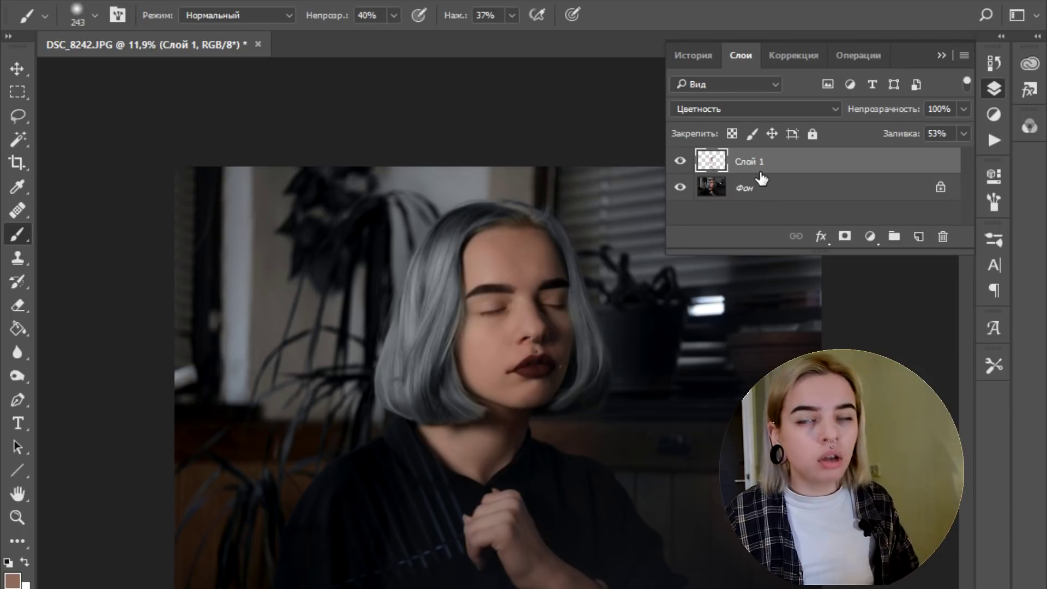
key(Delete)
scroll(627, 280, down, 2)
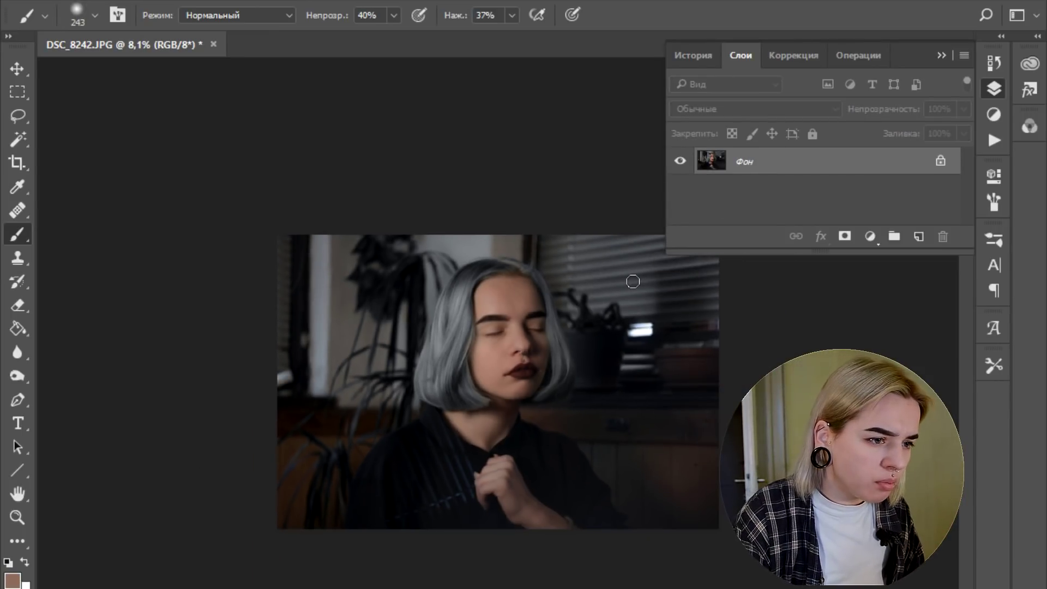
Step: Darken the surroundings of the portrait using the Burn tool at a size of 2520 px
scroll(456, 573, up, 2)
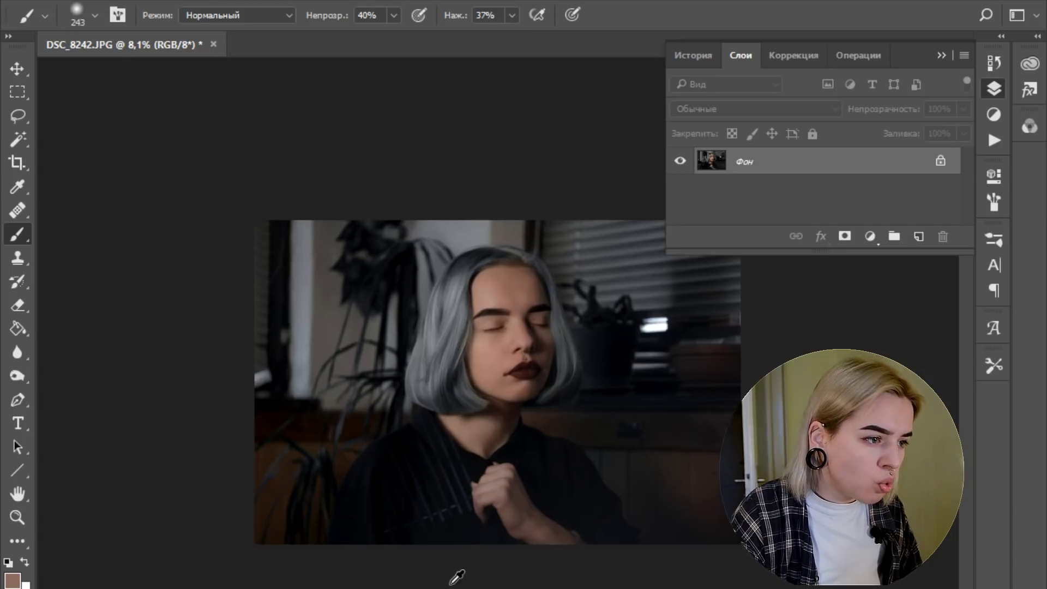
click(993, 90)
click(17, 376)
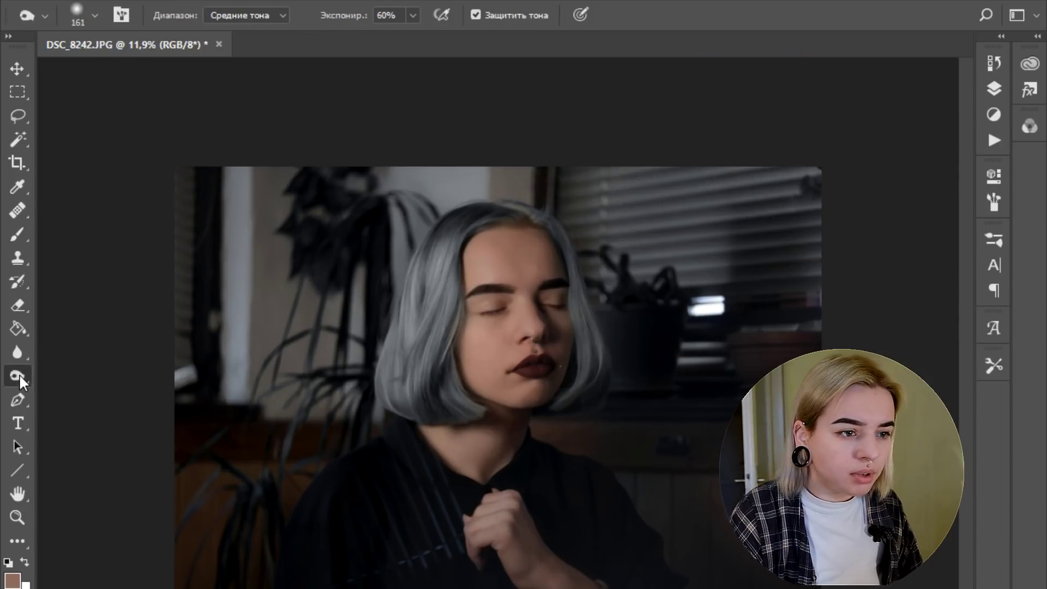
right_click(343, 351)
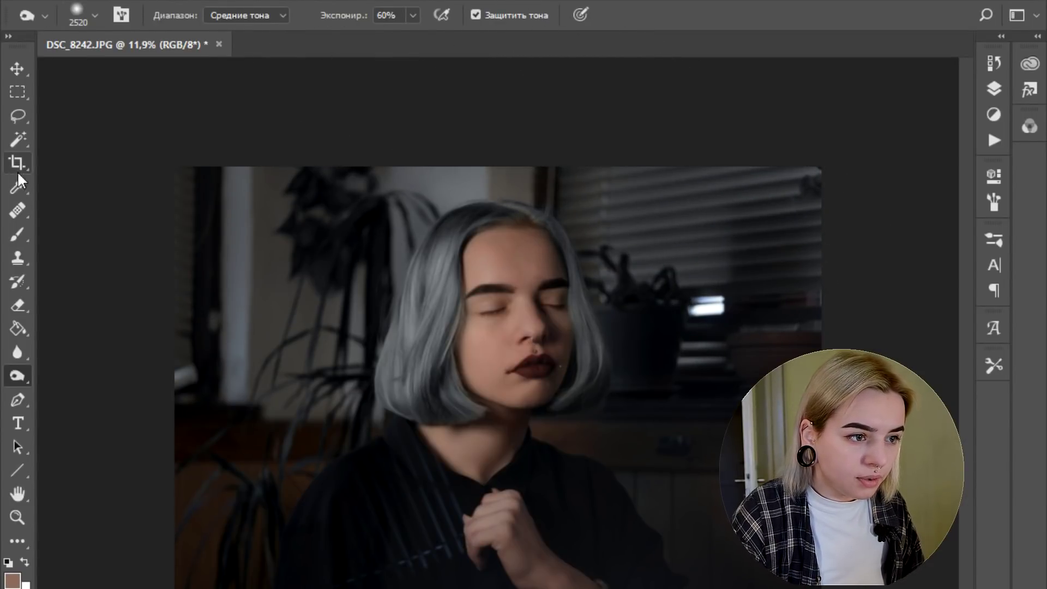
Step: Set the brush to Color mode, sample the grey hair colour and paint over the brownish roots at 111 px
click(18, 234)
scroll(528, 180, up, 8)
scroll(616, 152, up, 3)
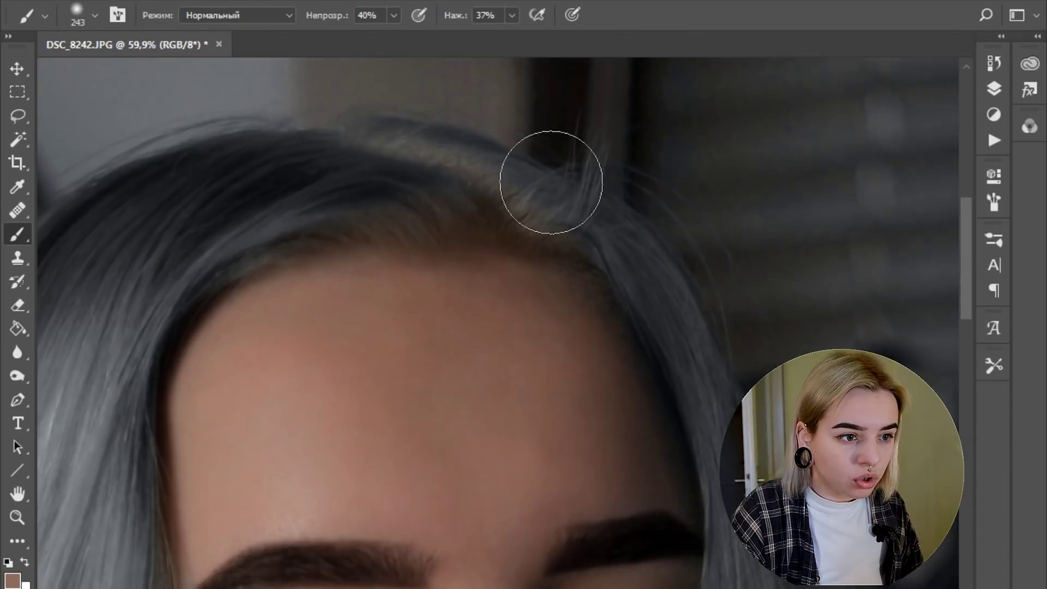
click(235, 15)
click(205, 379)
alt+click(307, 227)
right_click(388, 259)
click(540, 308)
click(480, 258)
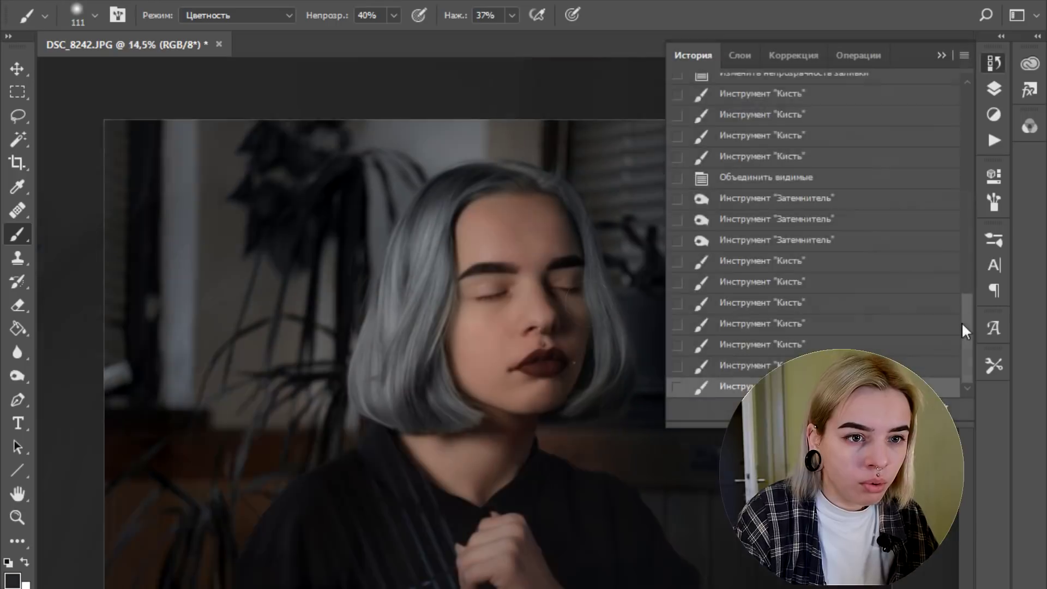
Step: Compare an earlier history state with the current one to review the retouching
mouse_move(961, 322)
mouse_down()
mouse_move(966, 120)
mouse_move(967, 330)
mouse_up()
click(952, 98)
click(906, 386)
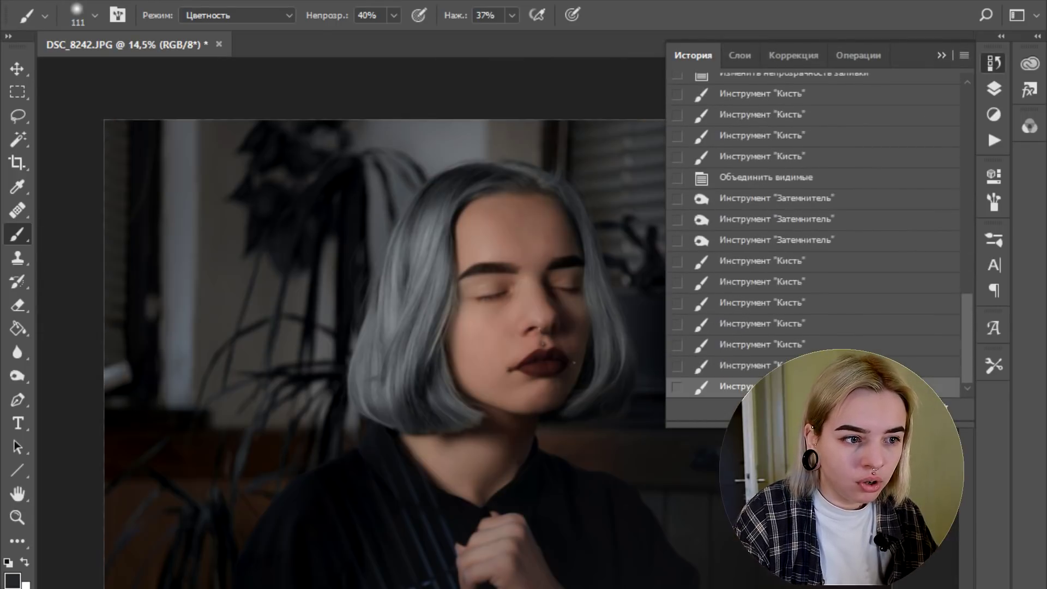
Step: Apply Smart Sharpen with a radius of 3.6 px and noise reduction of 39%, raising the amount slightly
click(1003, 85)
click(1002, 85)
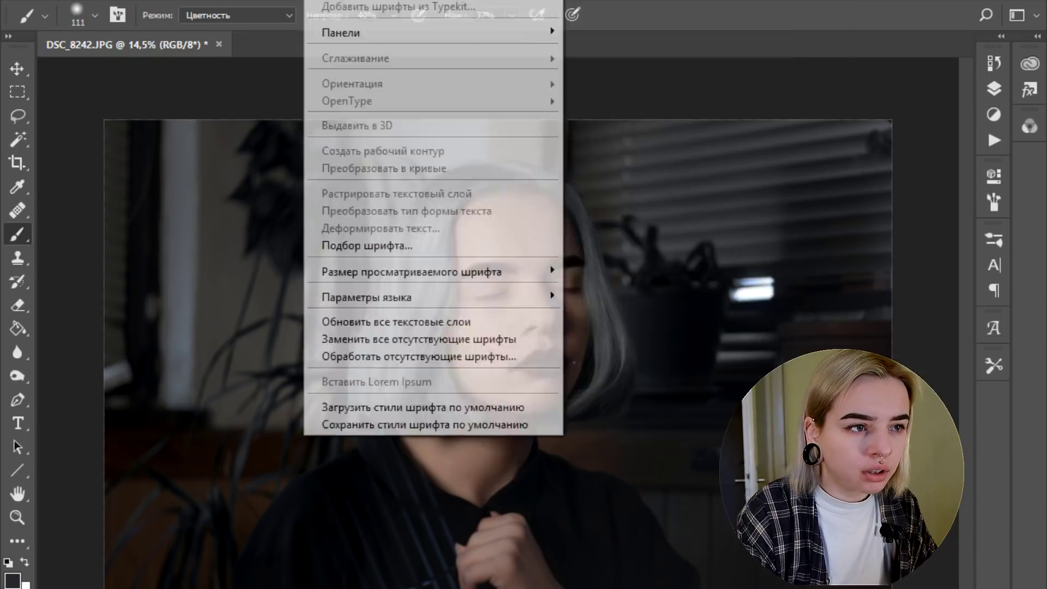
click(794, 309)
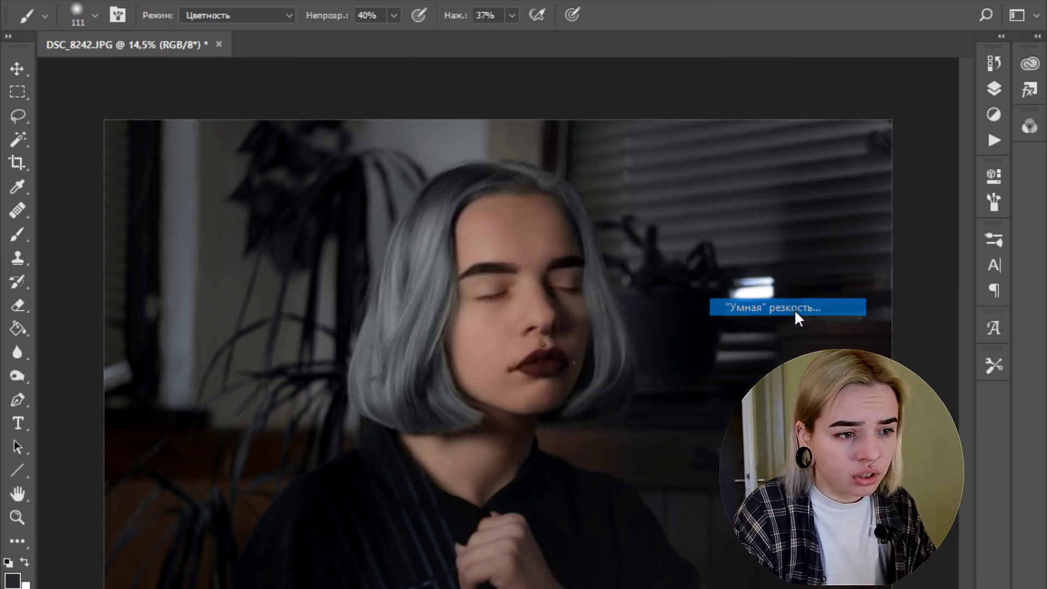
click(605, 264)
click(608, 286)
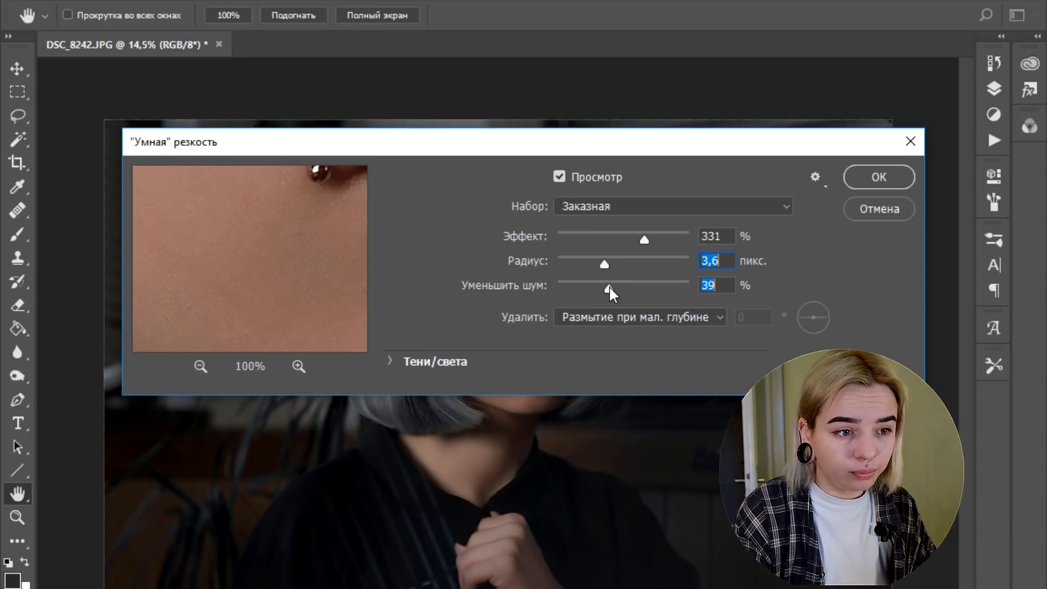
click(653, 238)
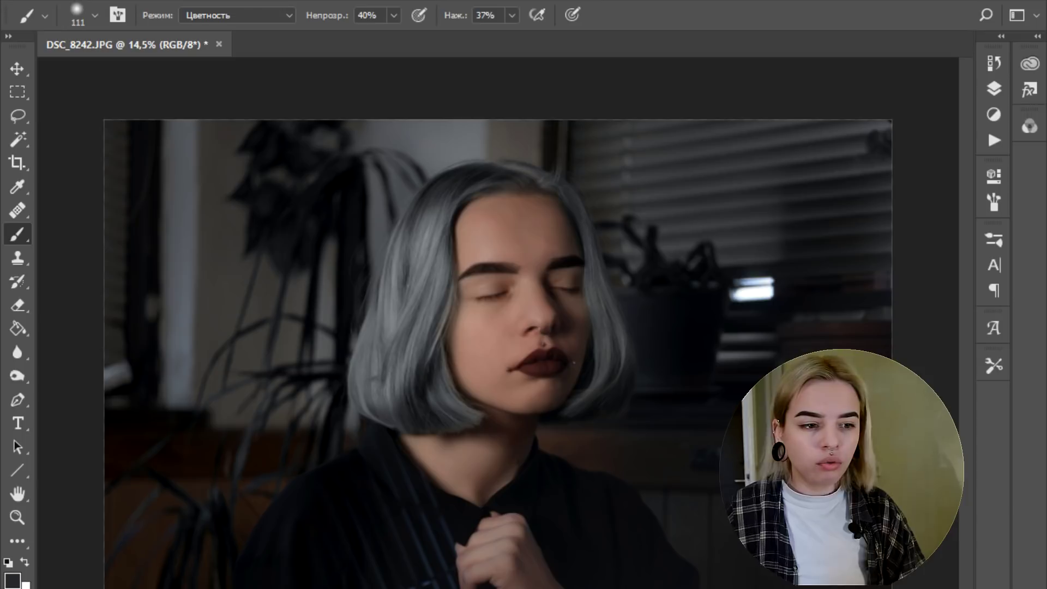
Step: Export the finished portrait with Save for Web (Legacy)
click(49, 0)
mouse_move(188, 252)
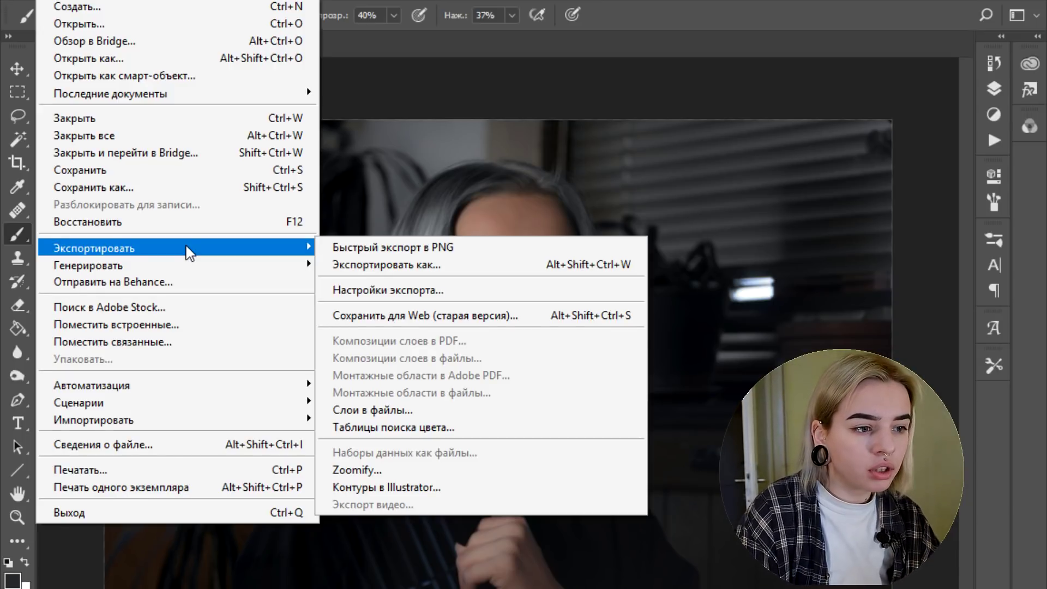
click(425, 315)
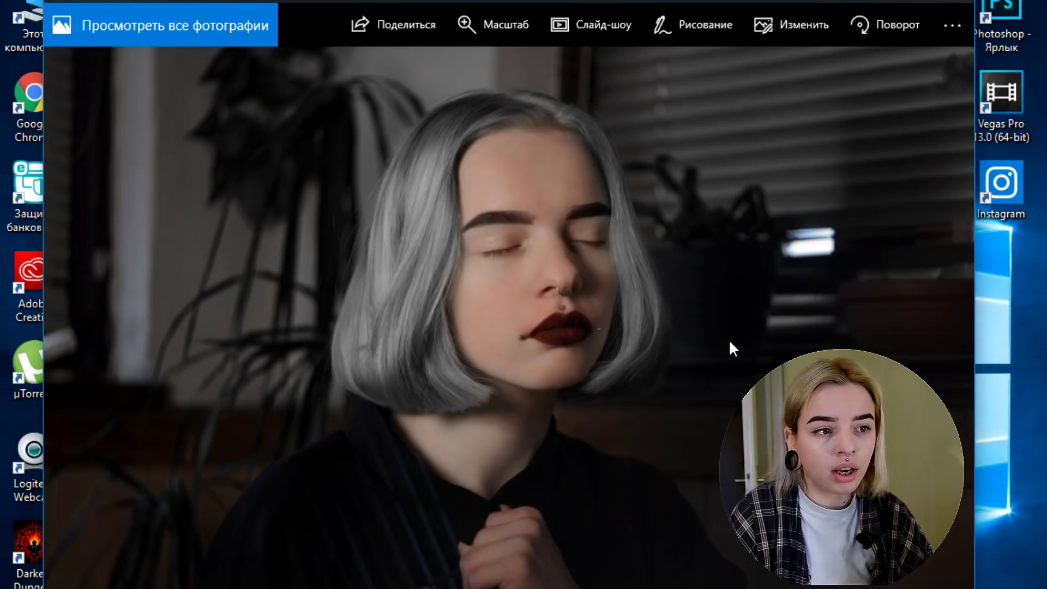
Step: Compare the two saved versions of the portrait in the photo viewer by alternating between them
key(Right)
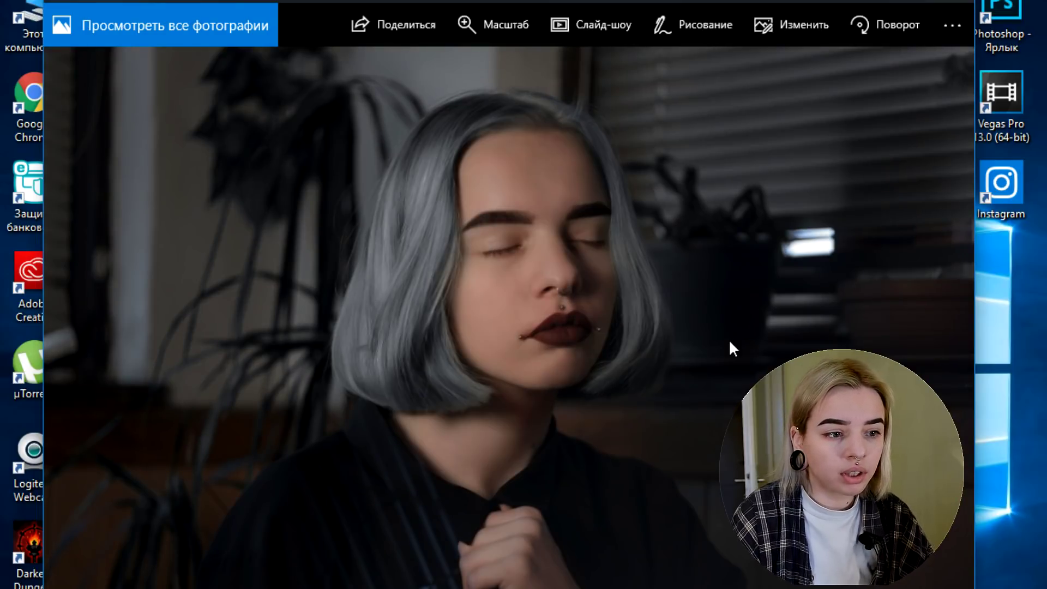
key(Left)
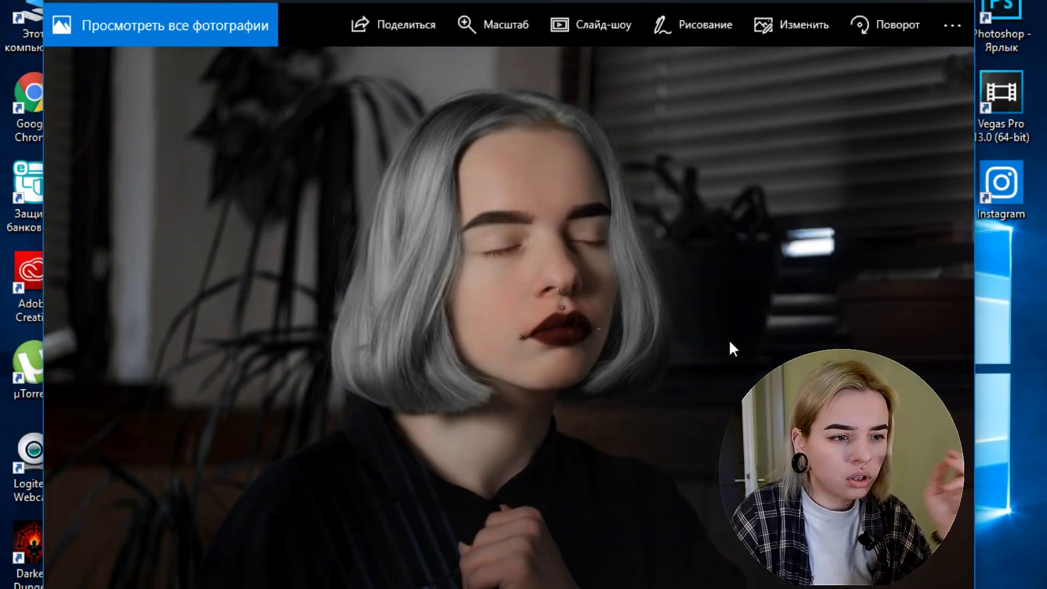
key(Right)
key(Left)
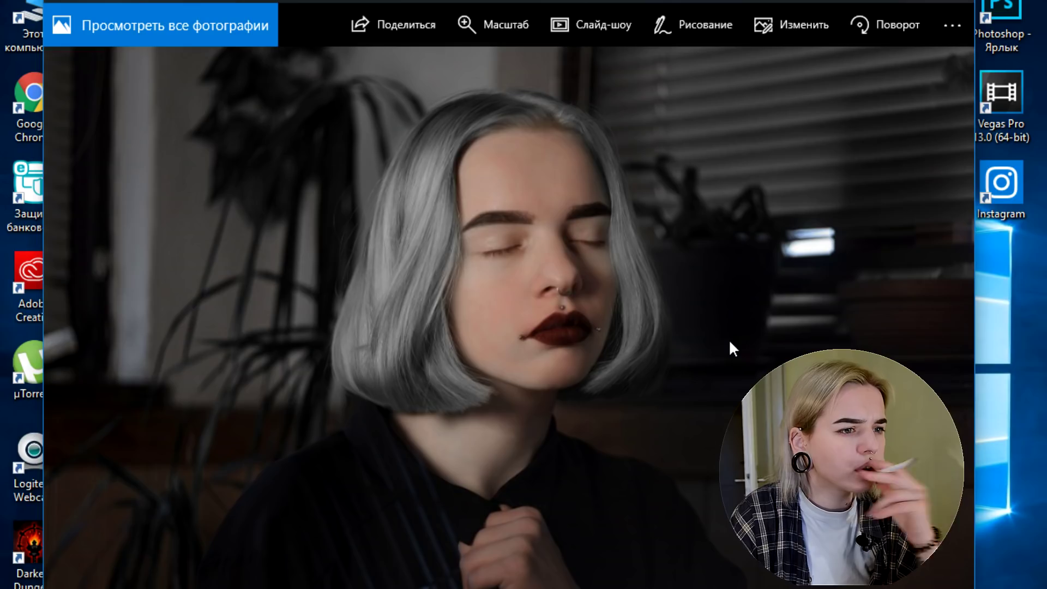
key(Right)
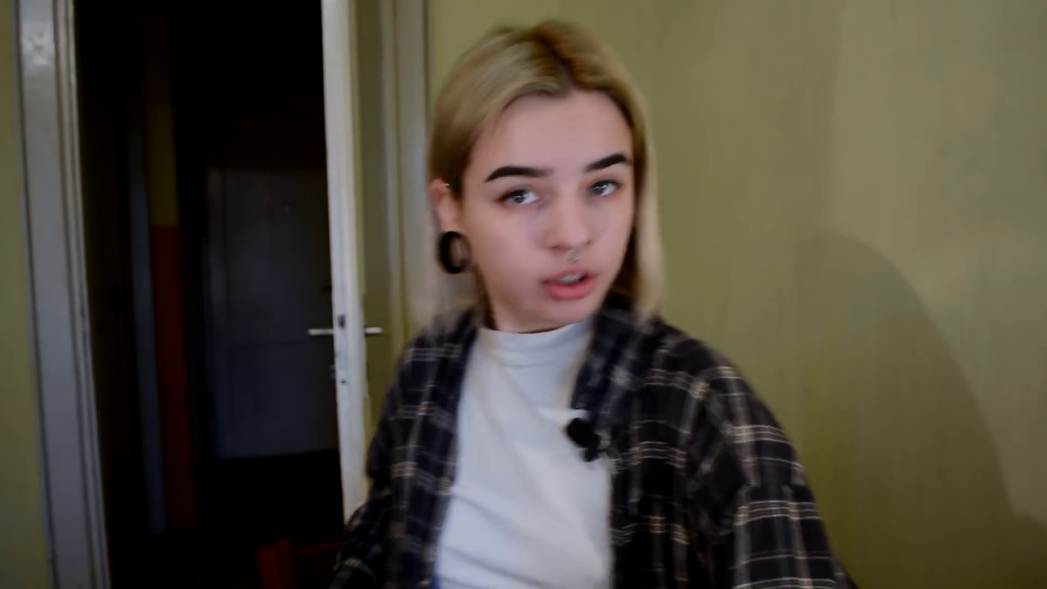